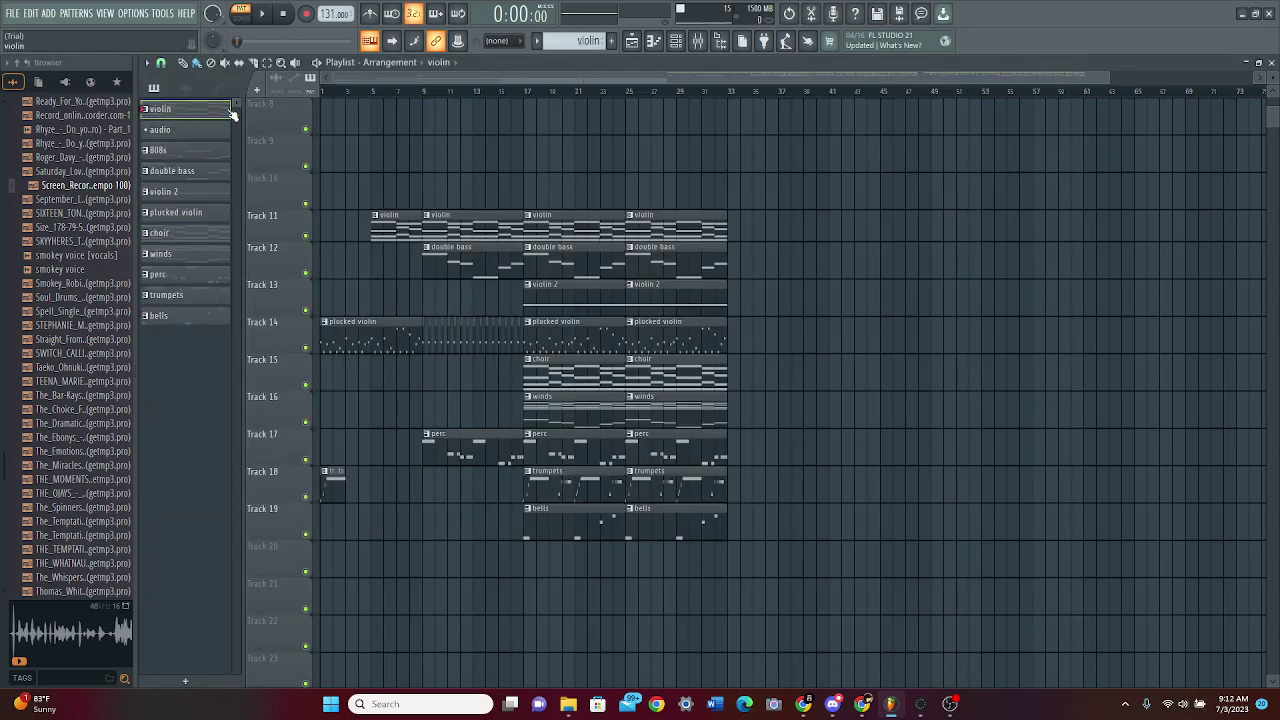
Step: Play the violin pattern and examine its BBC Symphony Orchestra instrument and piano roll notes, returning to the playlist when finished
left_click(676, 41)
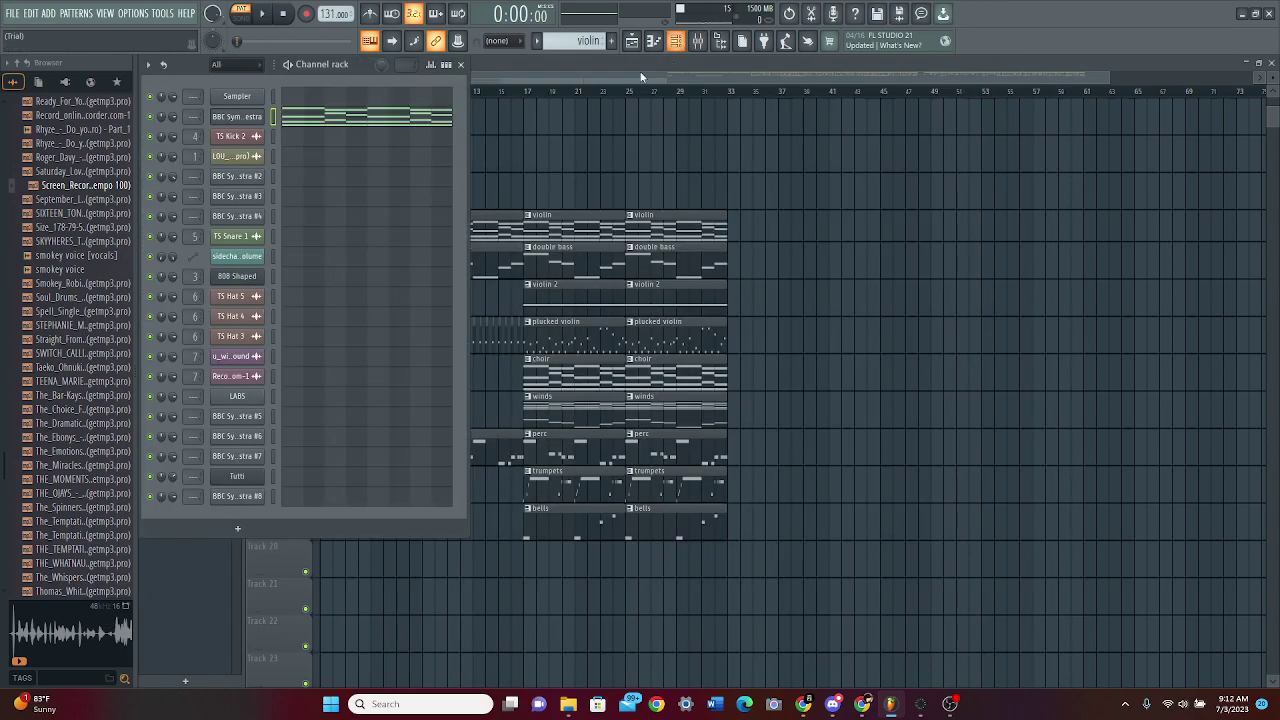
left_click(256, 118)
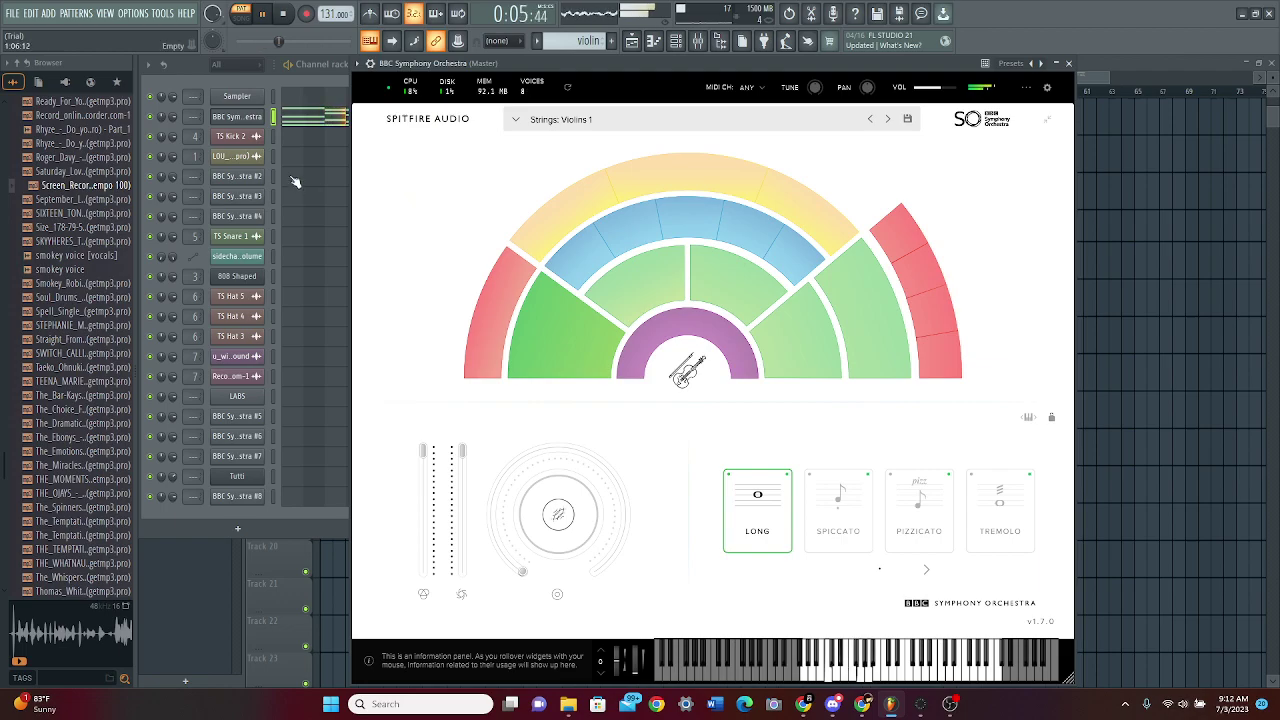
left_click(297, 123)
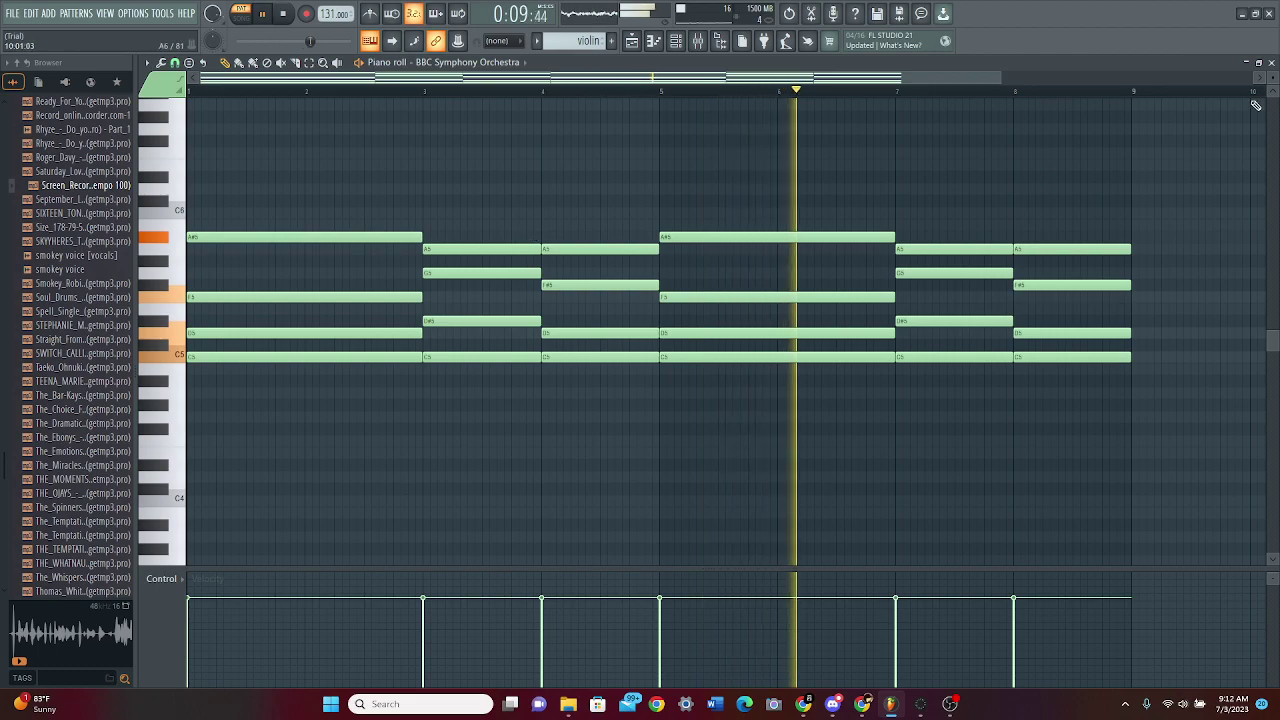
scroll(160, 330, "down", 1)
scroll(160, 465, "down", 1)
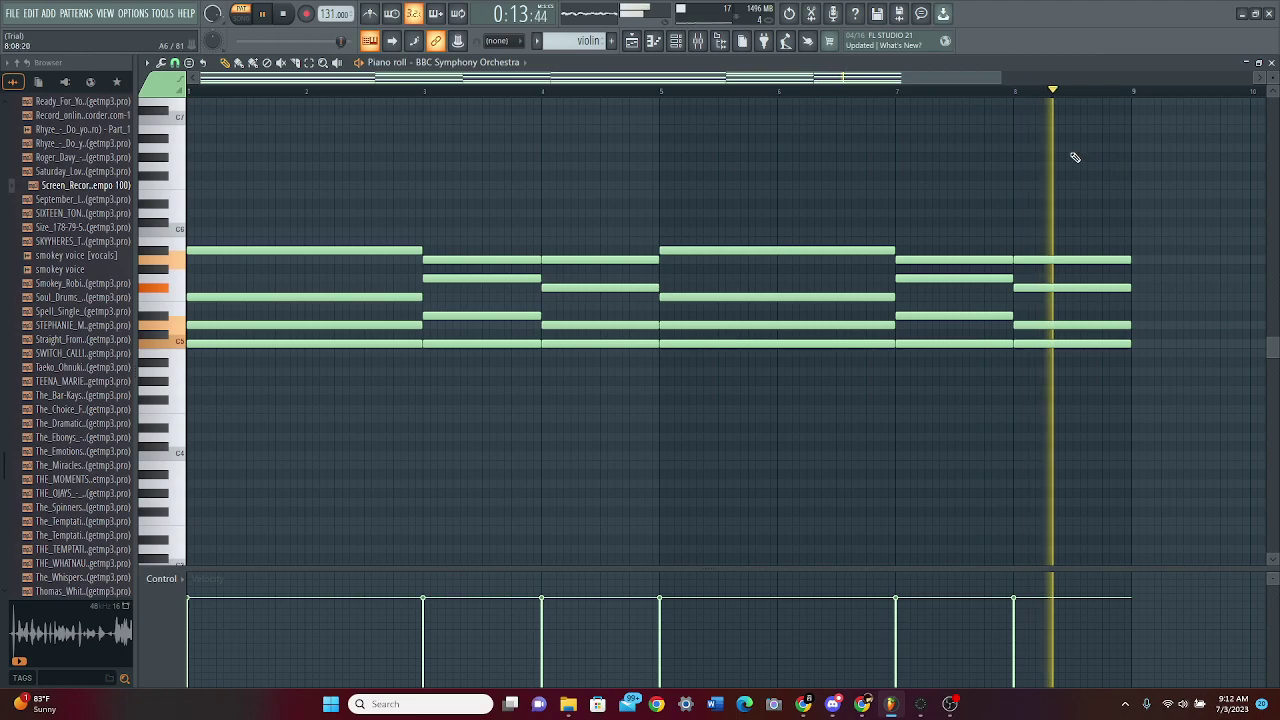
key("space")
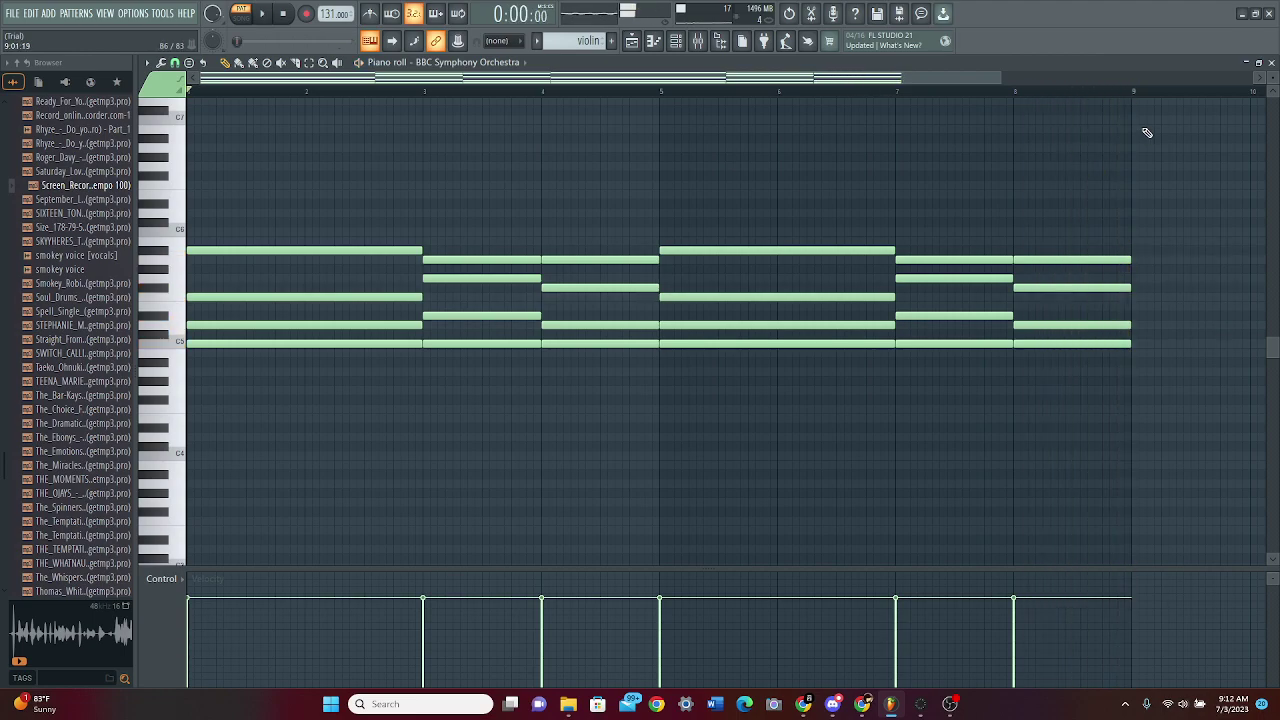
left_click(1271, 62)
key("Escape")
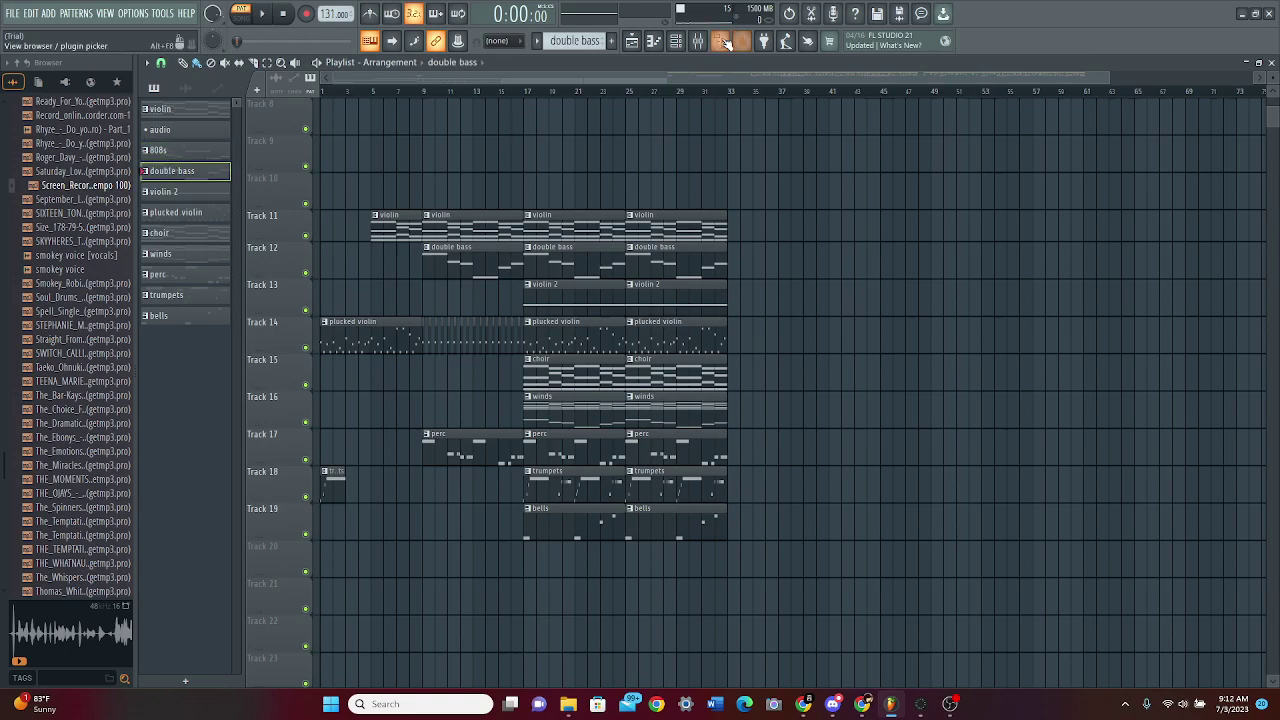
Step: Examine the double bass pattern's notes in the BBC Symphony Orchestra #2 piano roll during playback, and return to the playlist
left_click(677, 45)
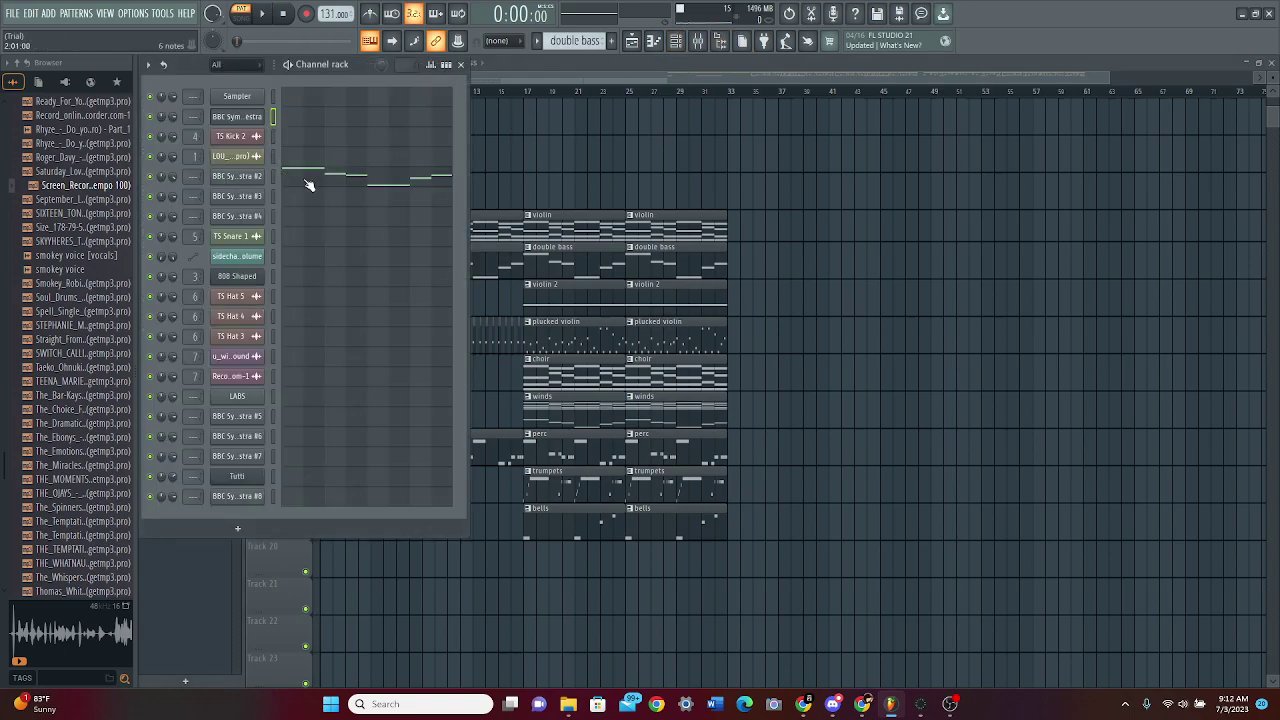
left_click(321, 181)
scroll(395, 224, "down", 5)
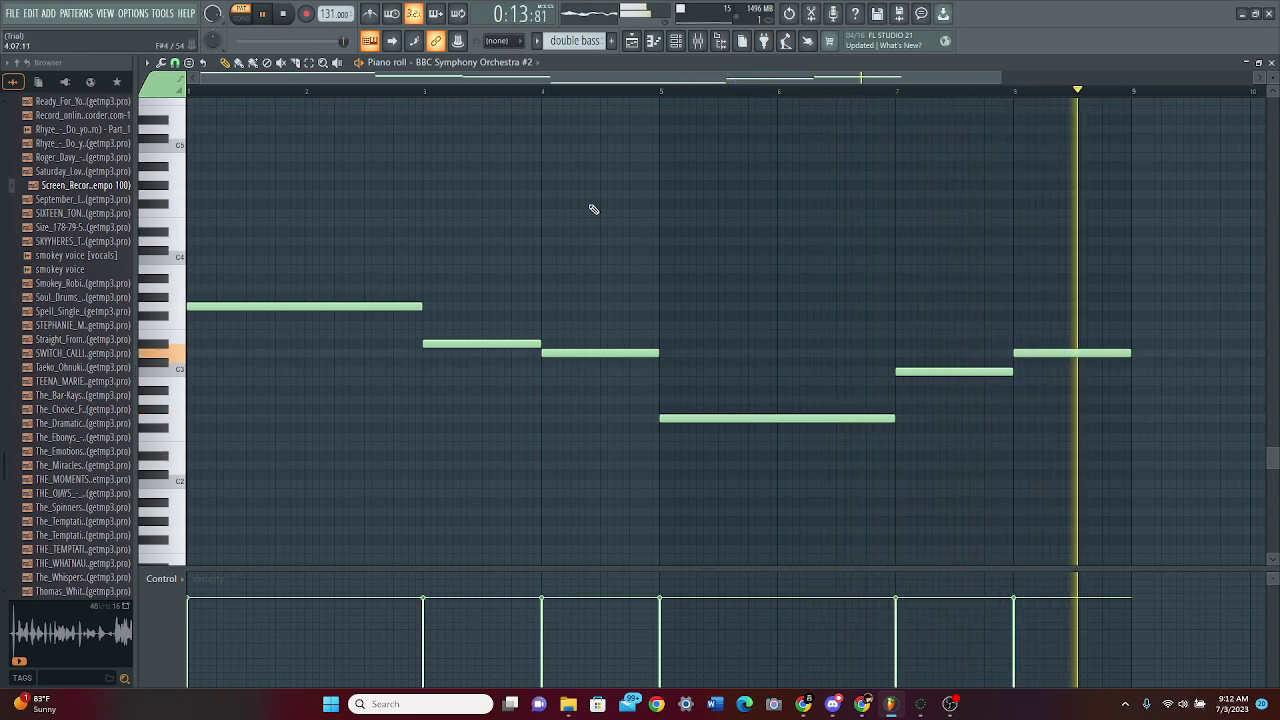
key("space")
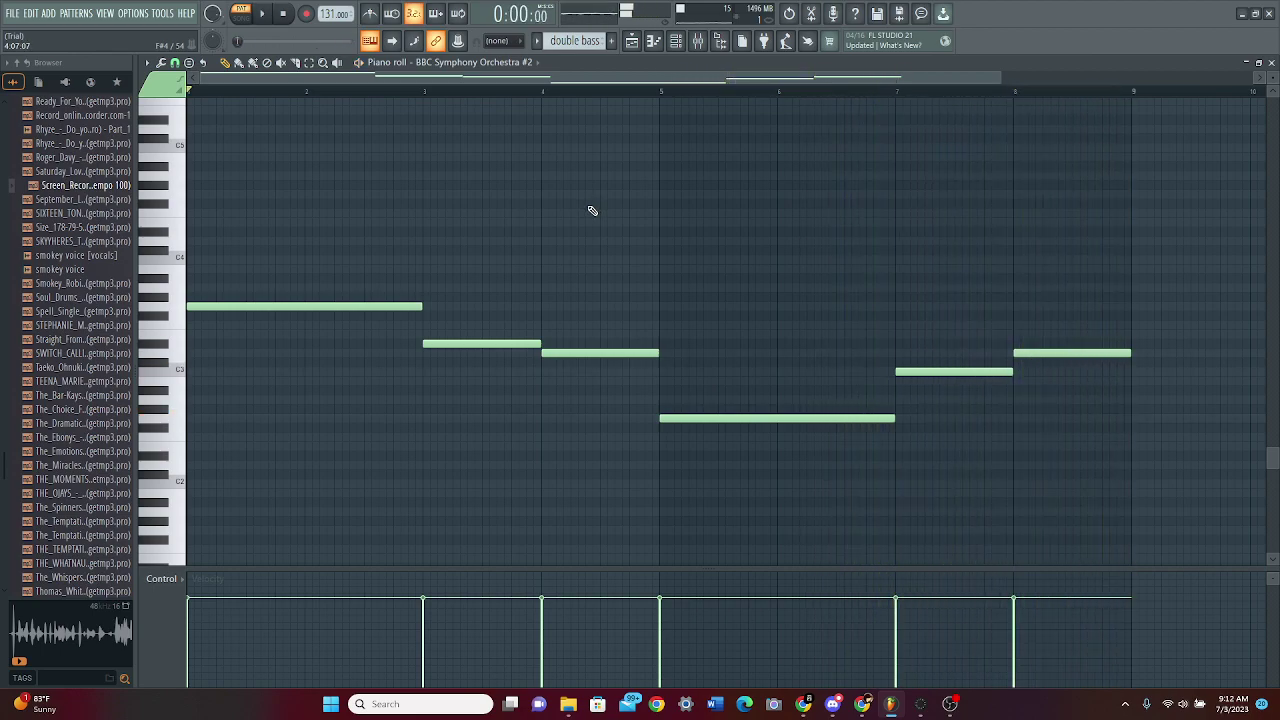
left_click(1272, 63)
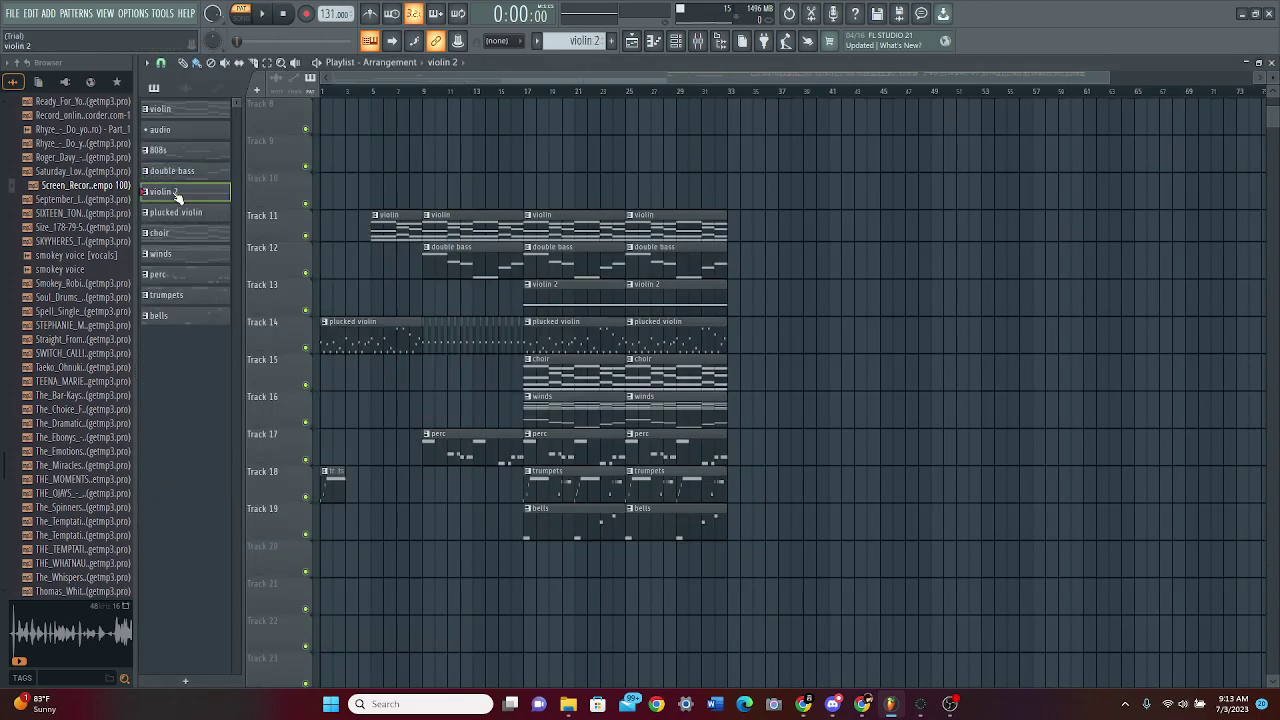
Step: Examine the violin 2 pattern's sustained note in the BBC Symphony Orchestra #3 piano roll and return to the playlist
left_click(678, 45)
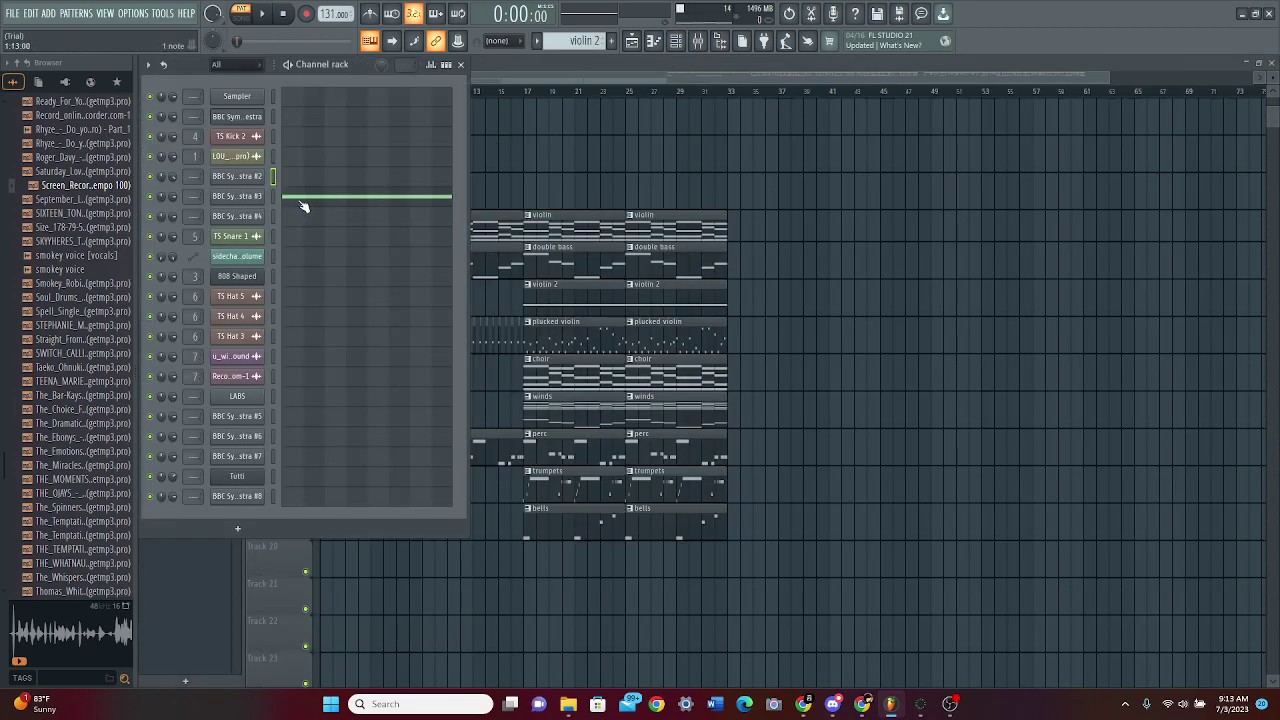
left_click(304, 206)
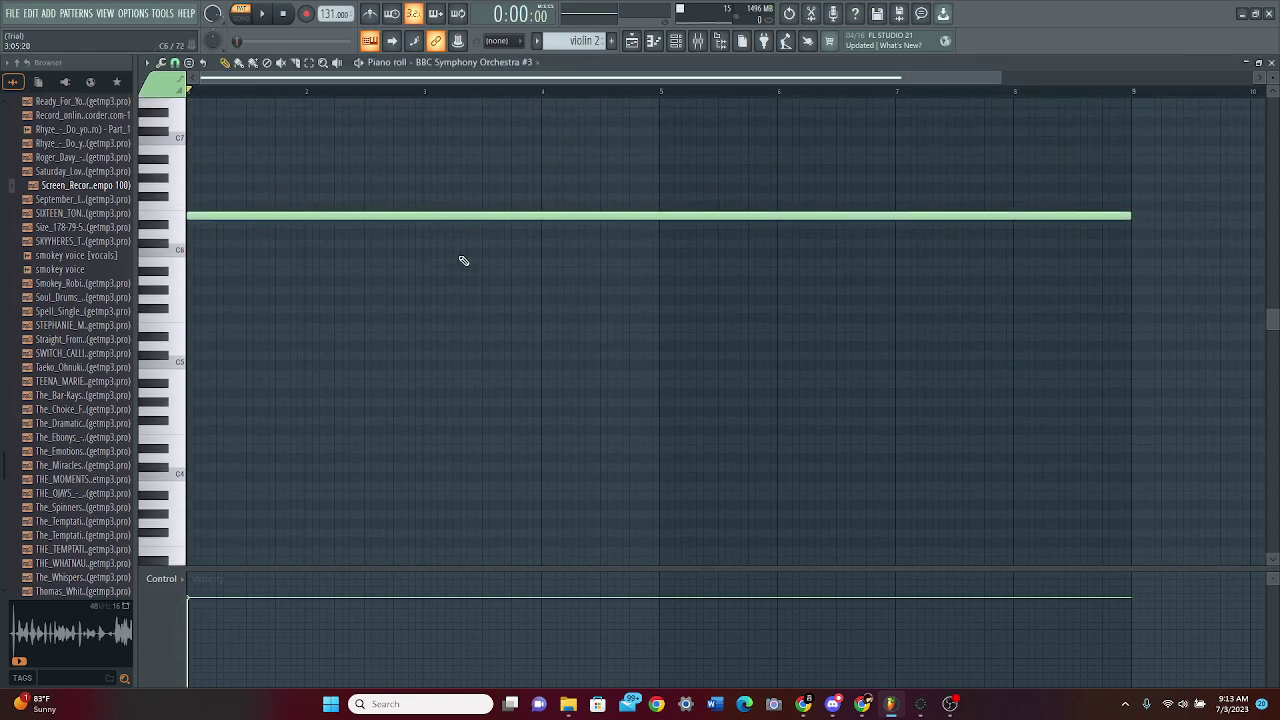
scroll(463, 260, "up", 1)
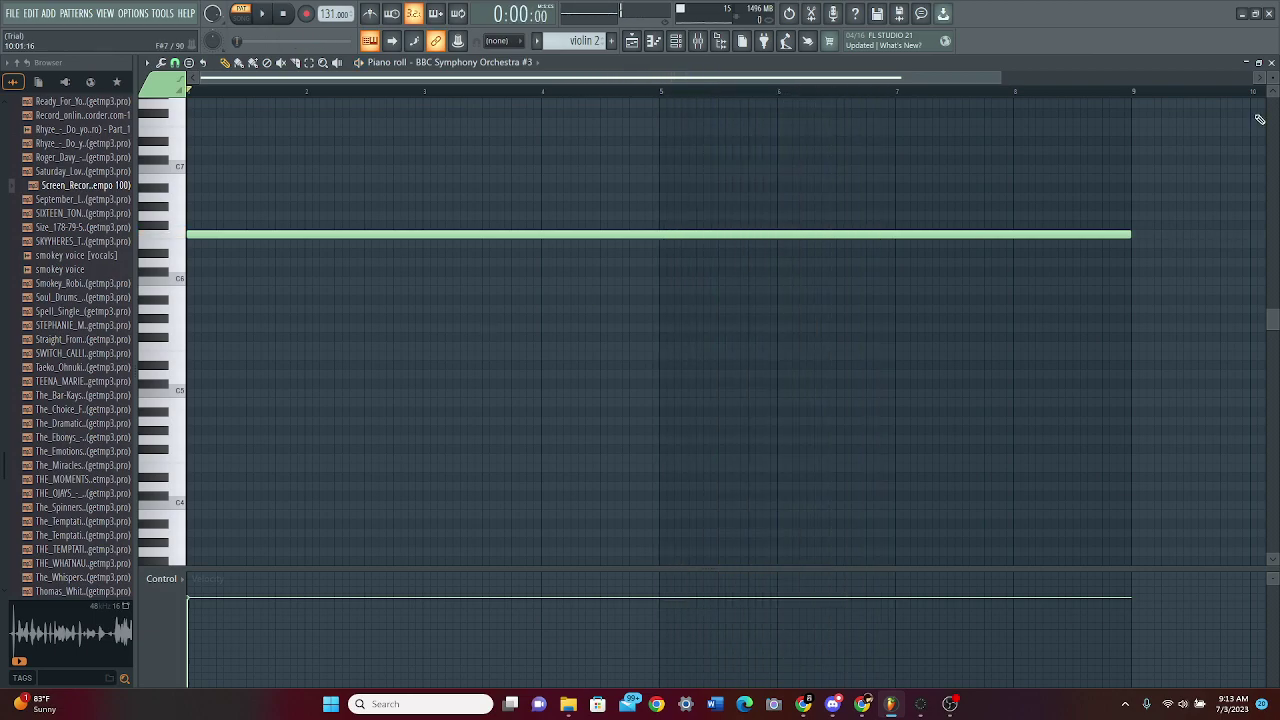
left_click(1271, 62)
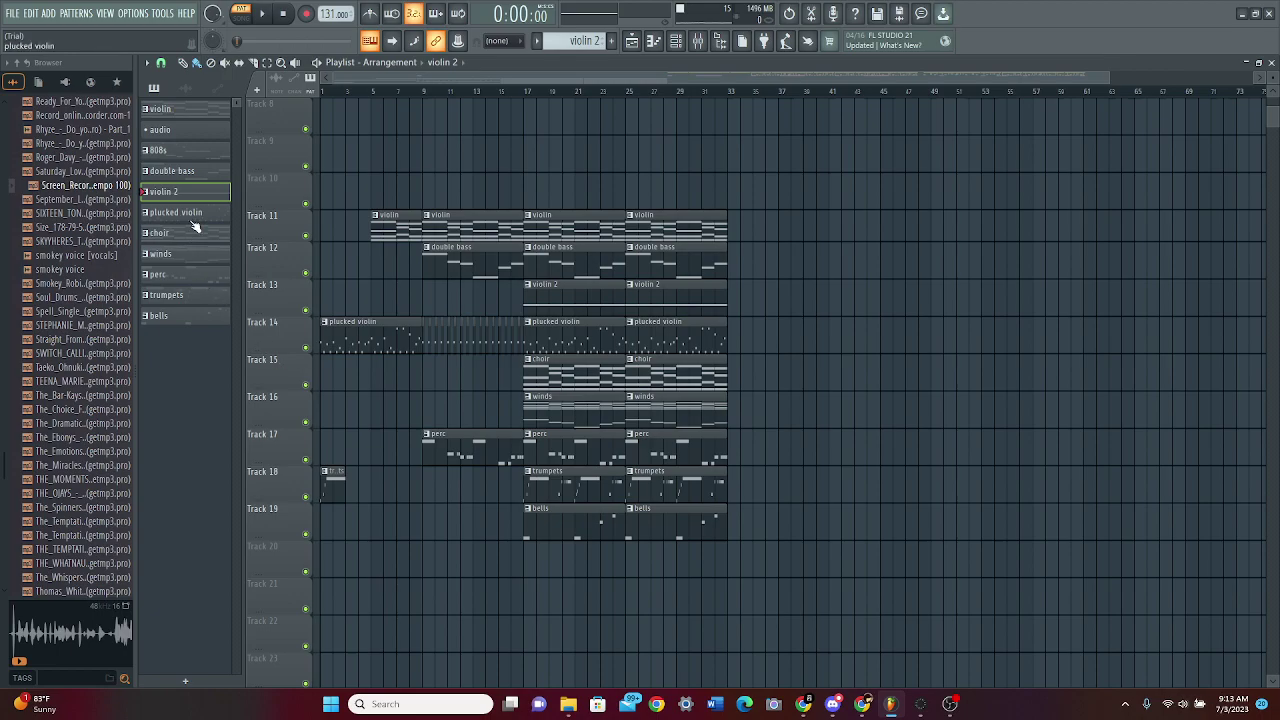
Step: Play the plucked violin pattern while examining its BBC Symphony Orchestra #4 piano roll notes, and return to the playlist
left_click(695, 45)
left_click(696, 45)
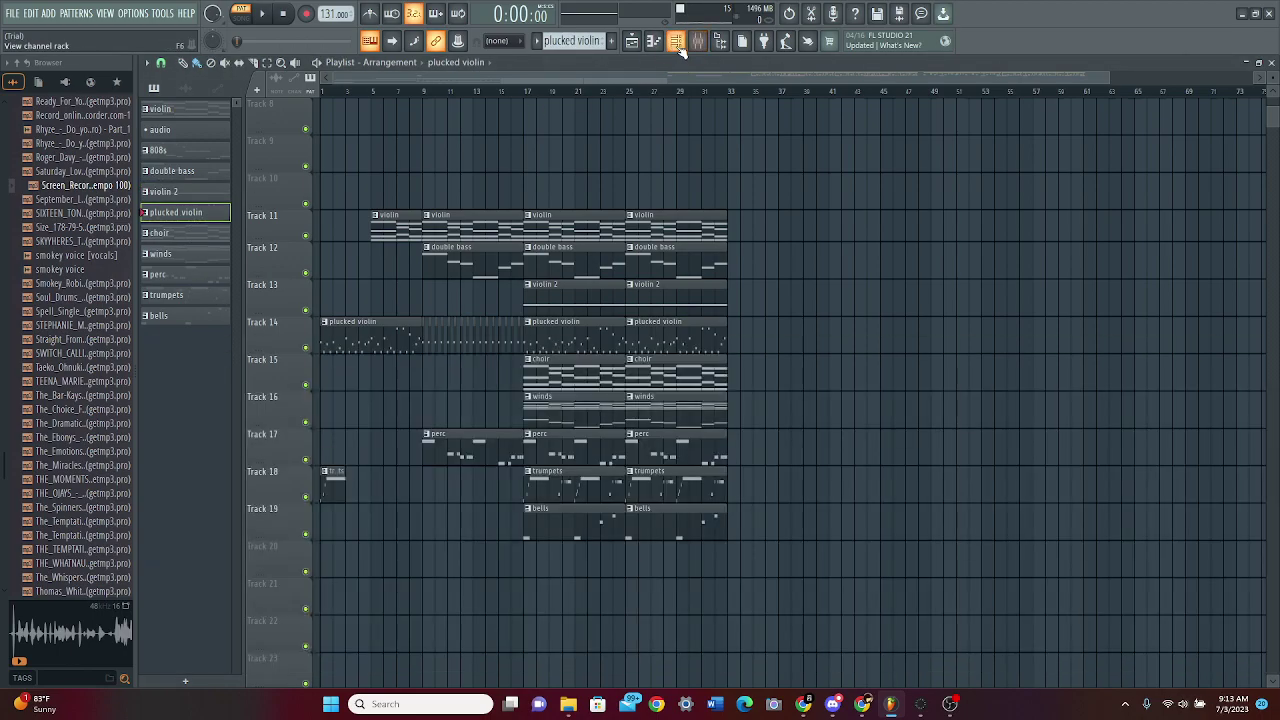
left_click(676, 42)
left_click(278, 233)
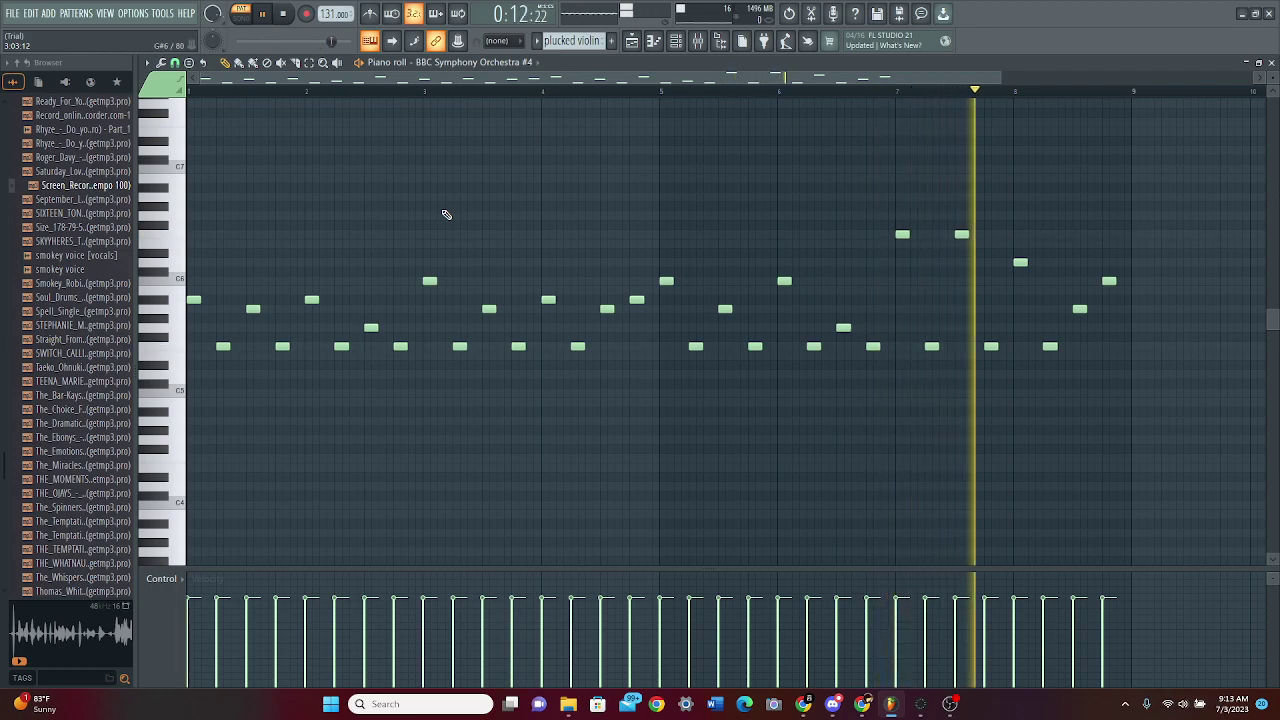
key("space")
left_click(1271, 62)
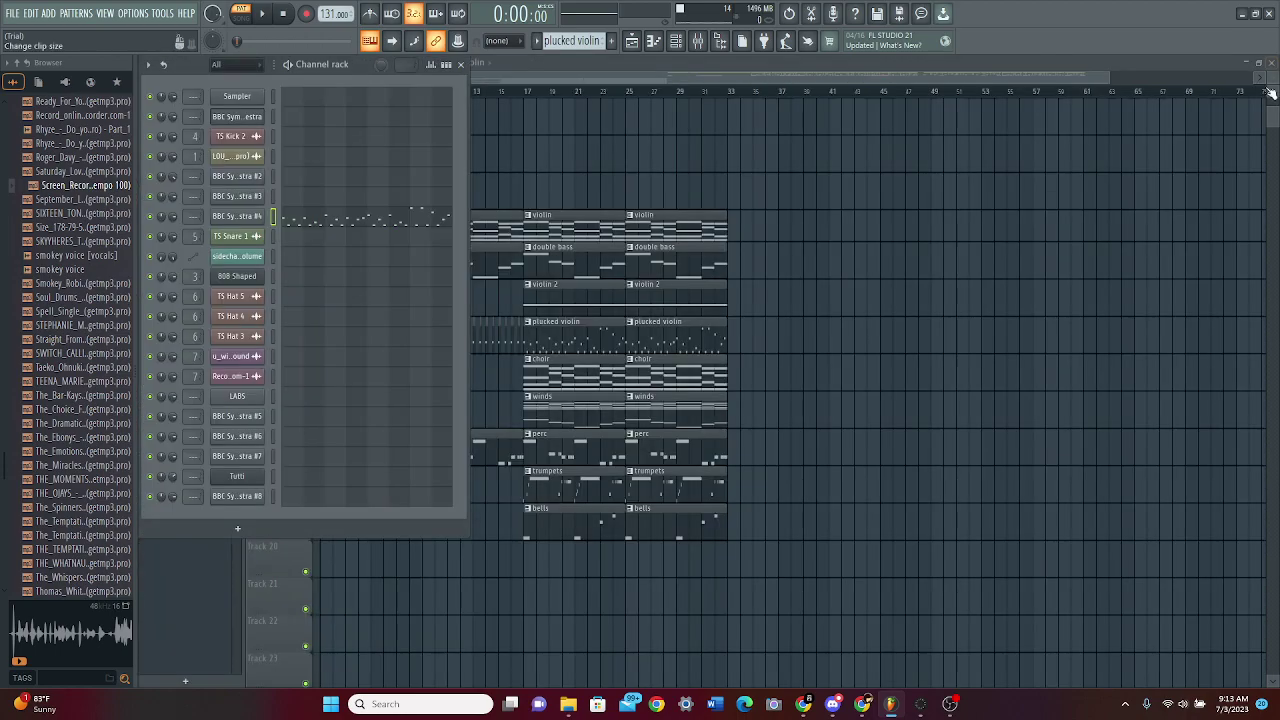
key("F6")
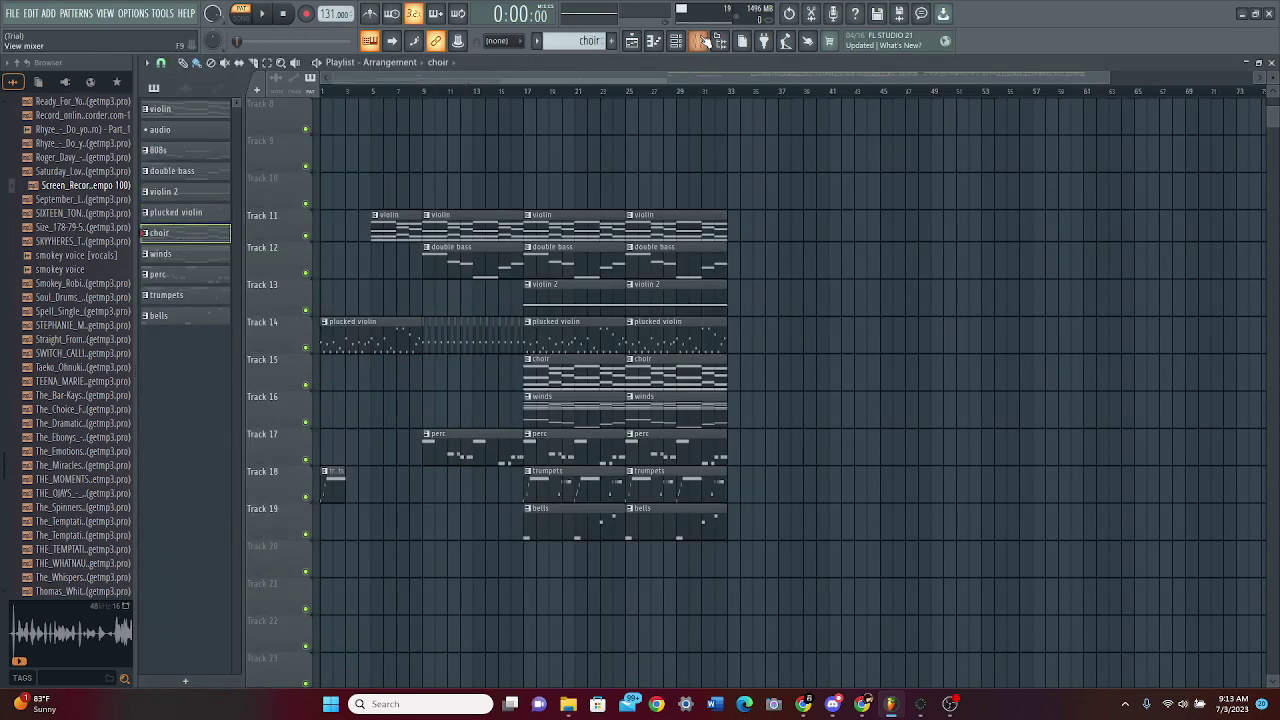
Step: Play the choir pattern and examine its LABS instrument preset and piano roll chords, and return to the playlist
left_click(679, 43)
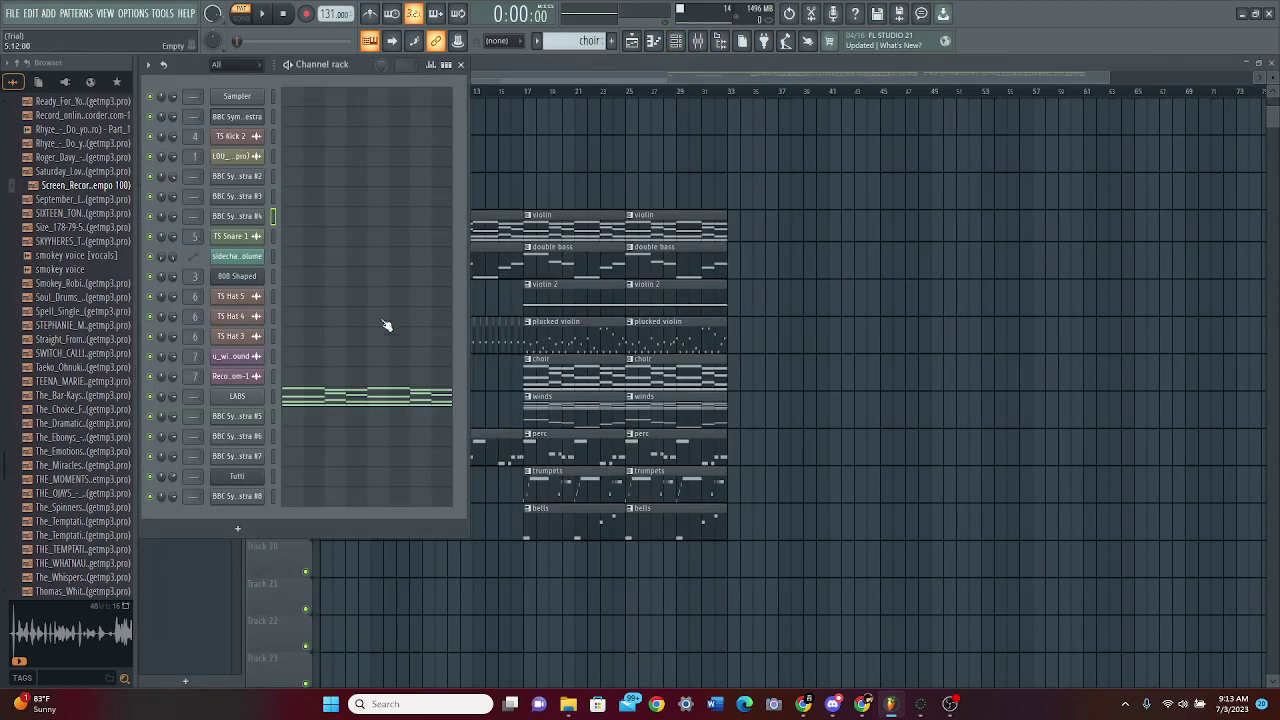
left_click(238, 396)
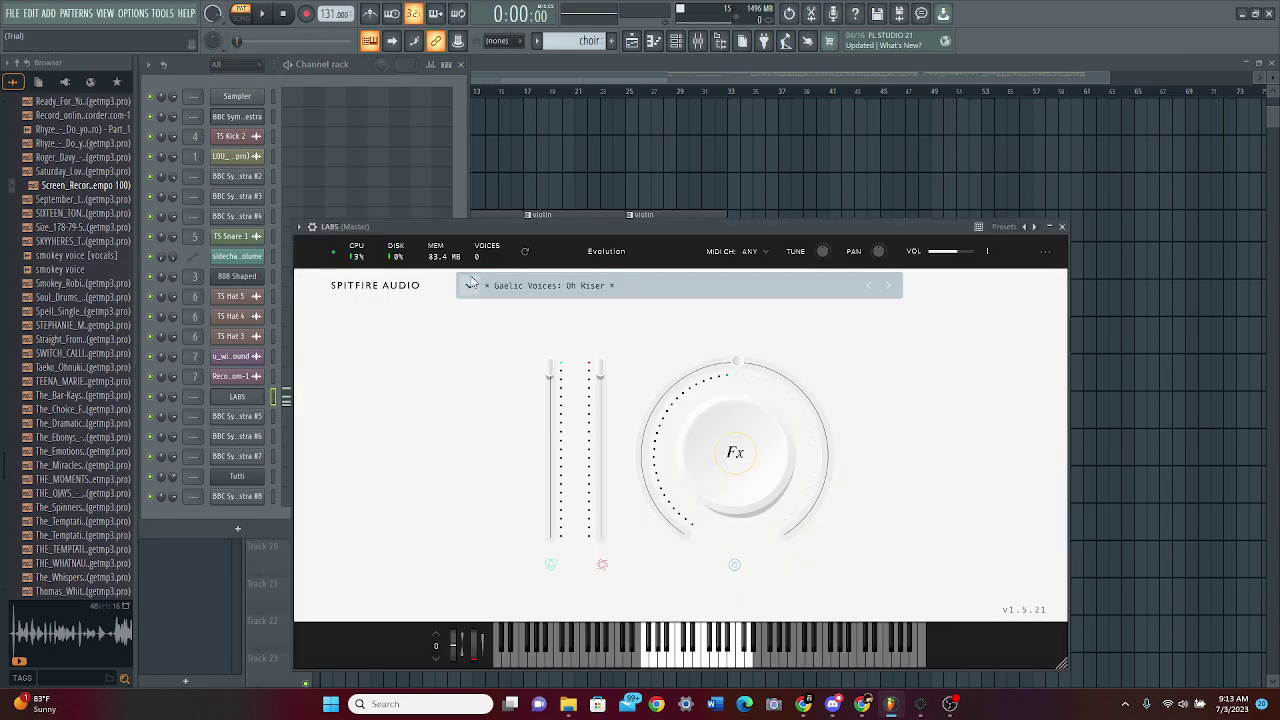
left_click_drag(507, 238, 540, 216)
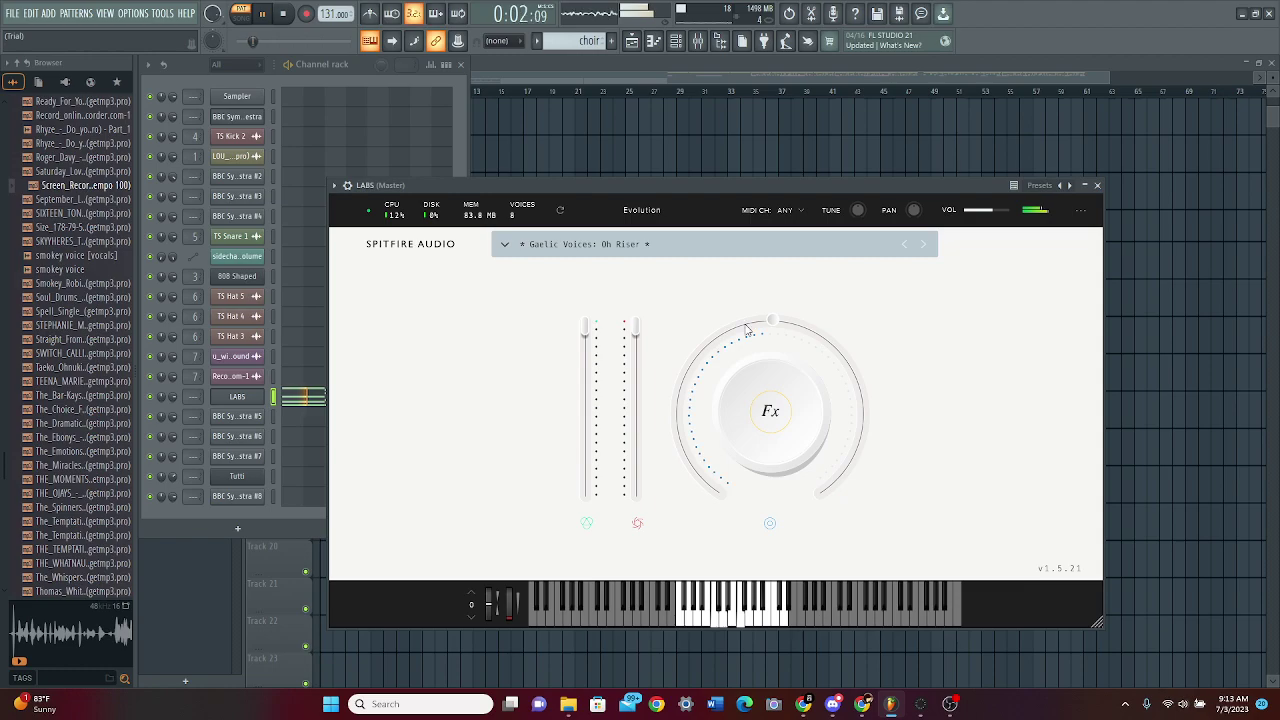
left_click(303, 403)
scroll(590, 260, "down", 1)
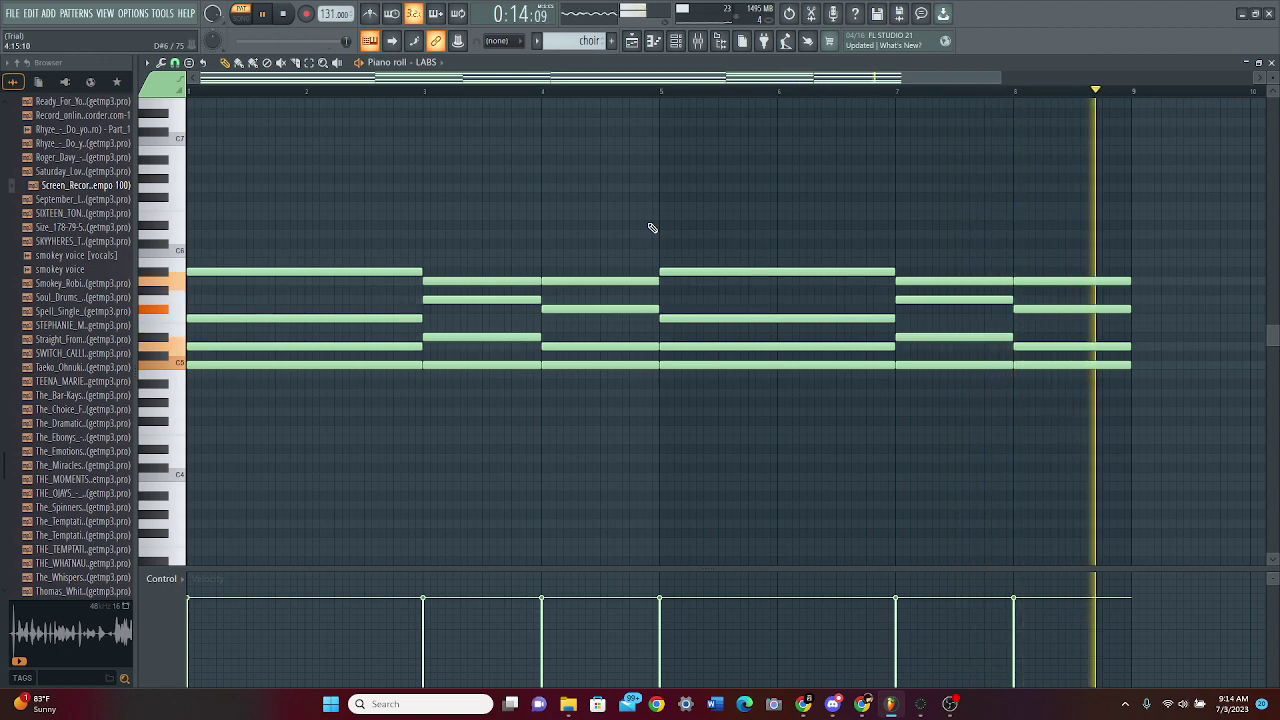
left_click(1271, 62)
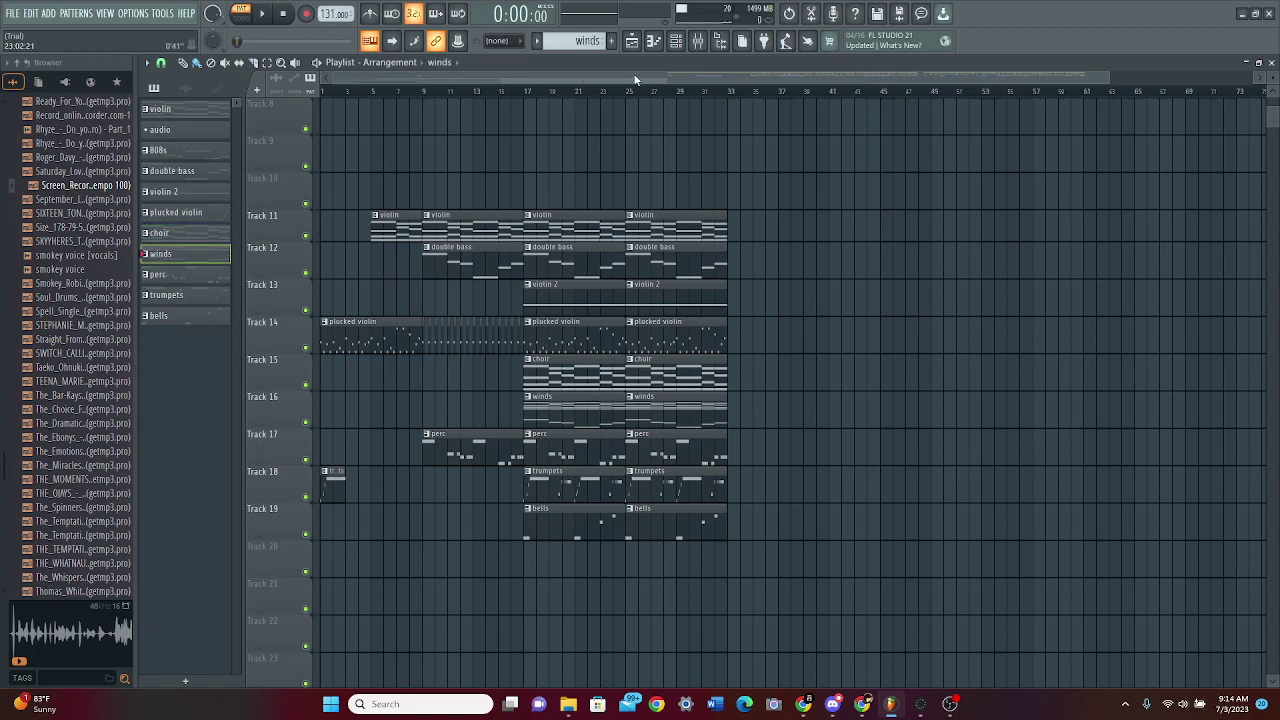
Step: Play the winds pattern and examine the BBC Symphony Orchestra #5 instrument preset and its piano roll chords
left_click(684, 48)
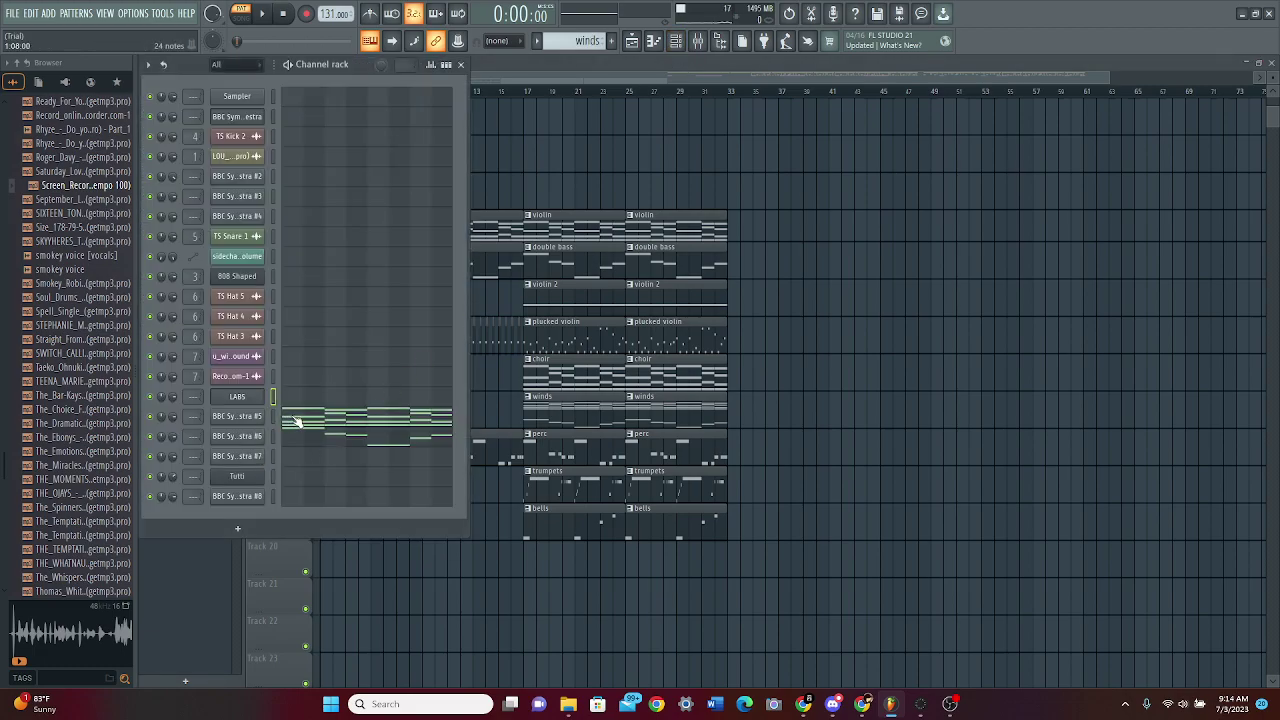
left_click(254, 417)
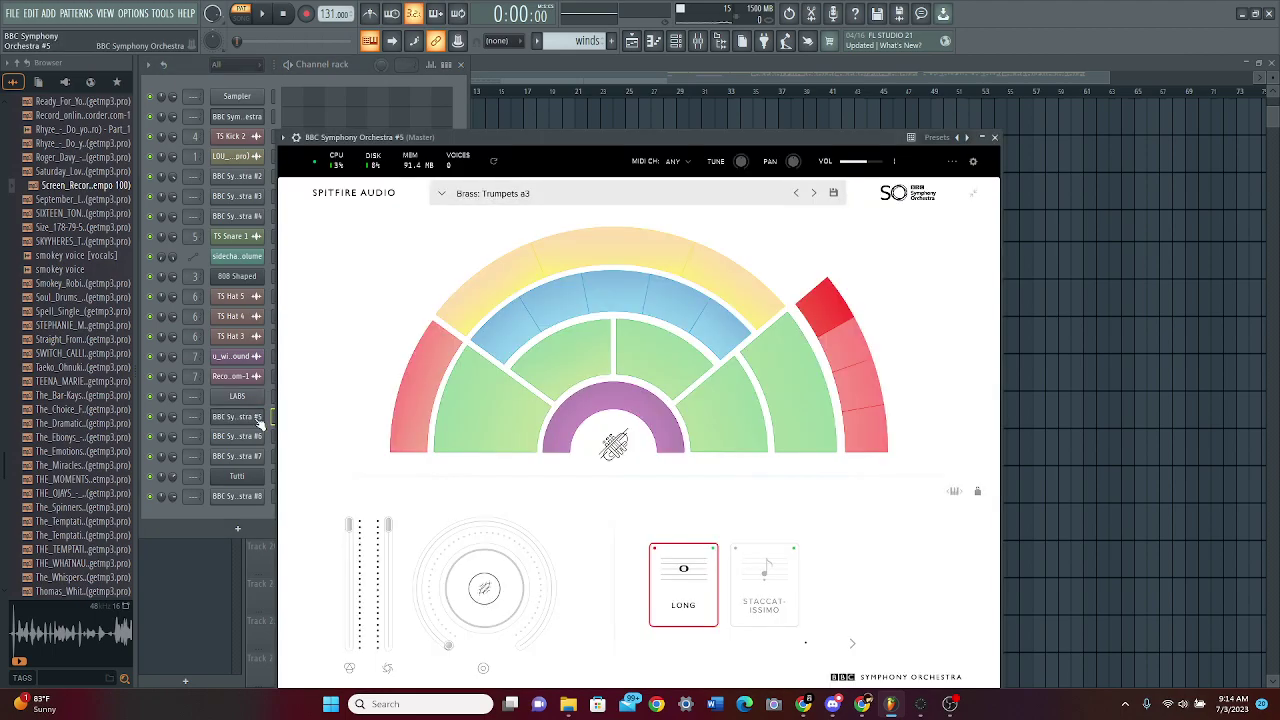
left_click(261, 424)
left_click(294, 424)
scroll(279, 390, "down", 3)
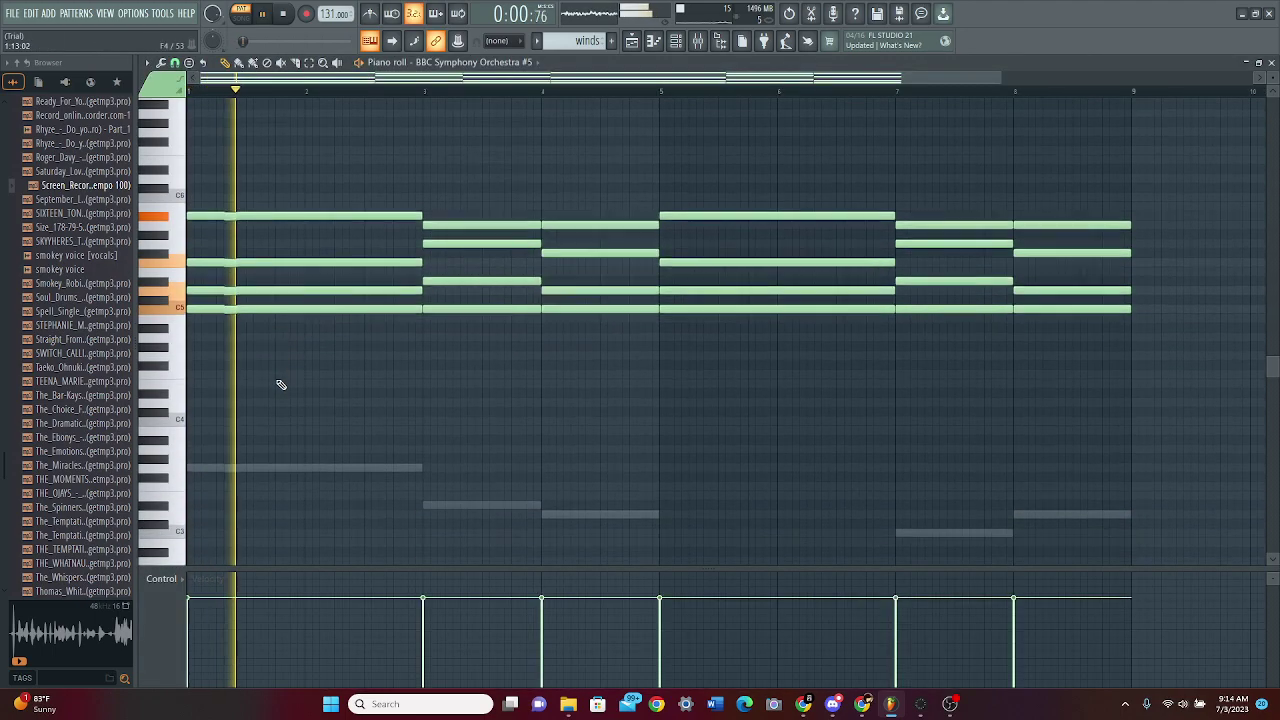
scroll(249, 441, "down", 1)
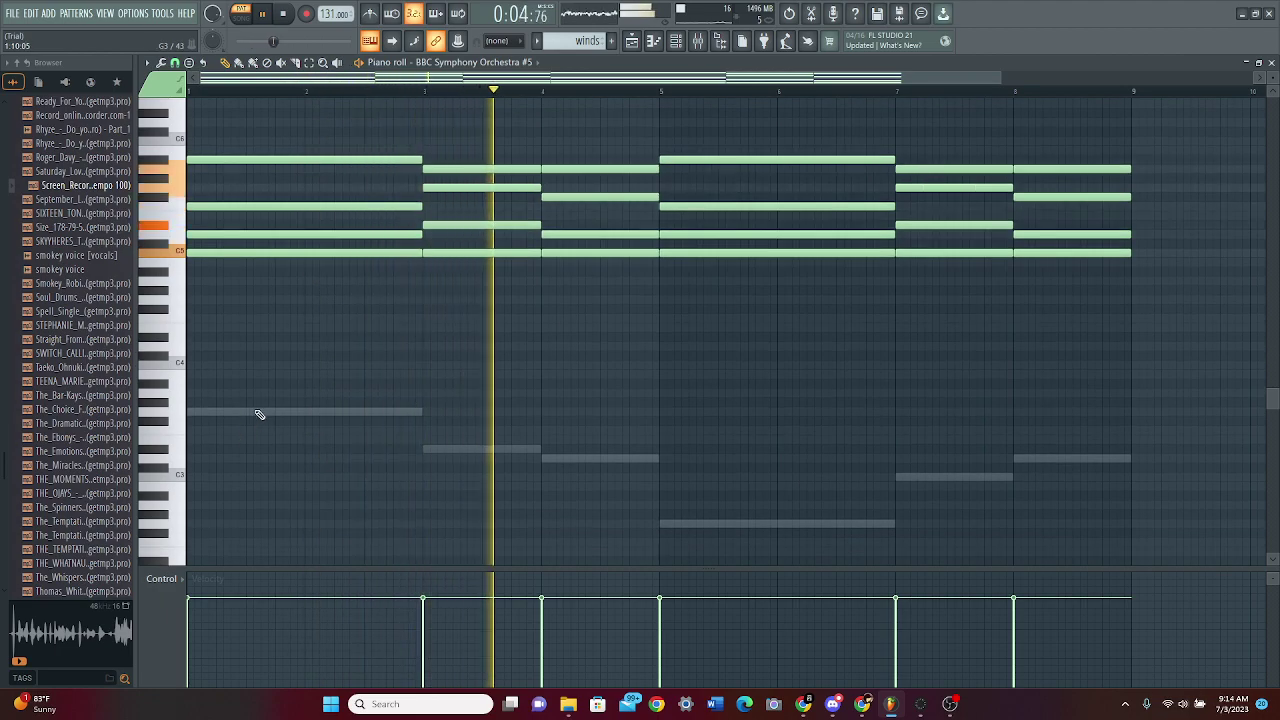
Step: Examine the winds pattern's low ghost notes on BBC Symphony Orchestra #6, switch back to #5 and return to the playlist
double_click(258, 412)
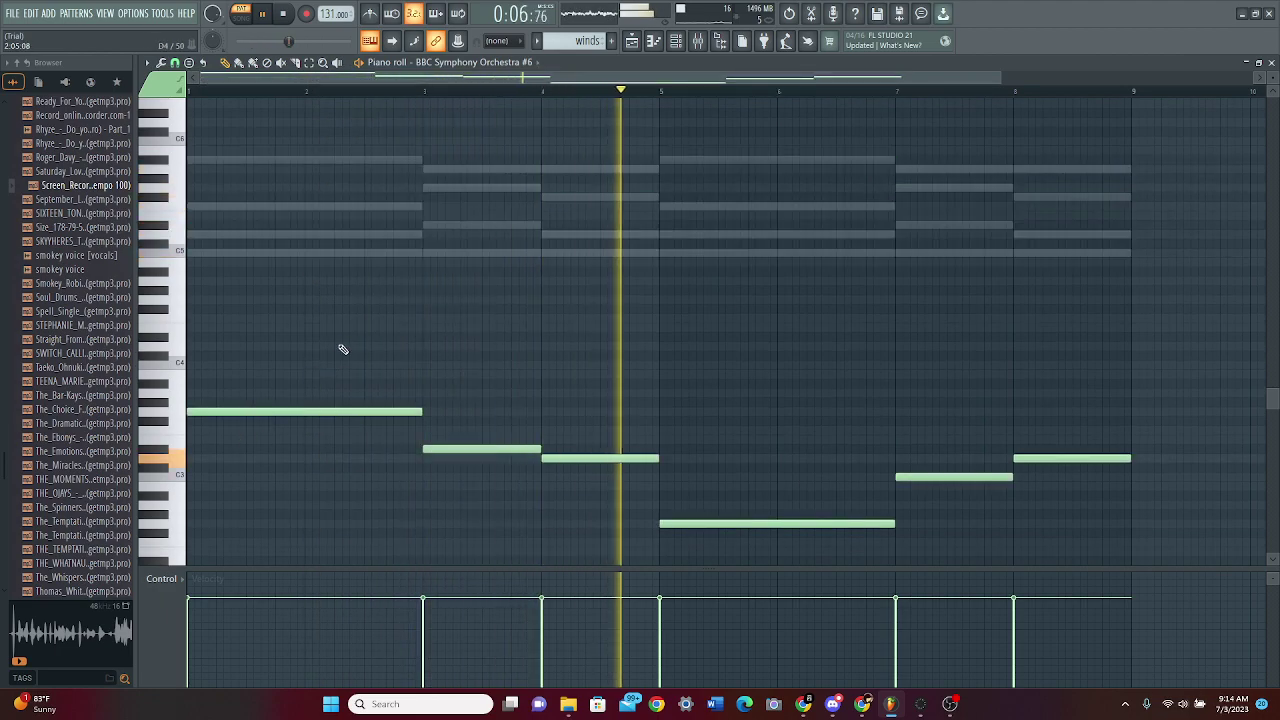
double_click(1060, 172)
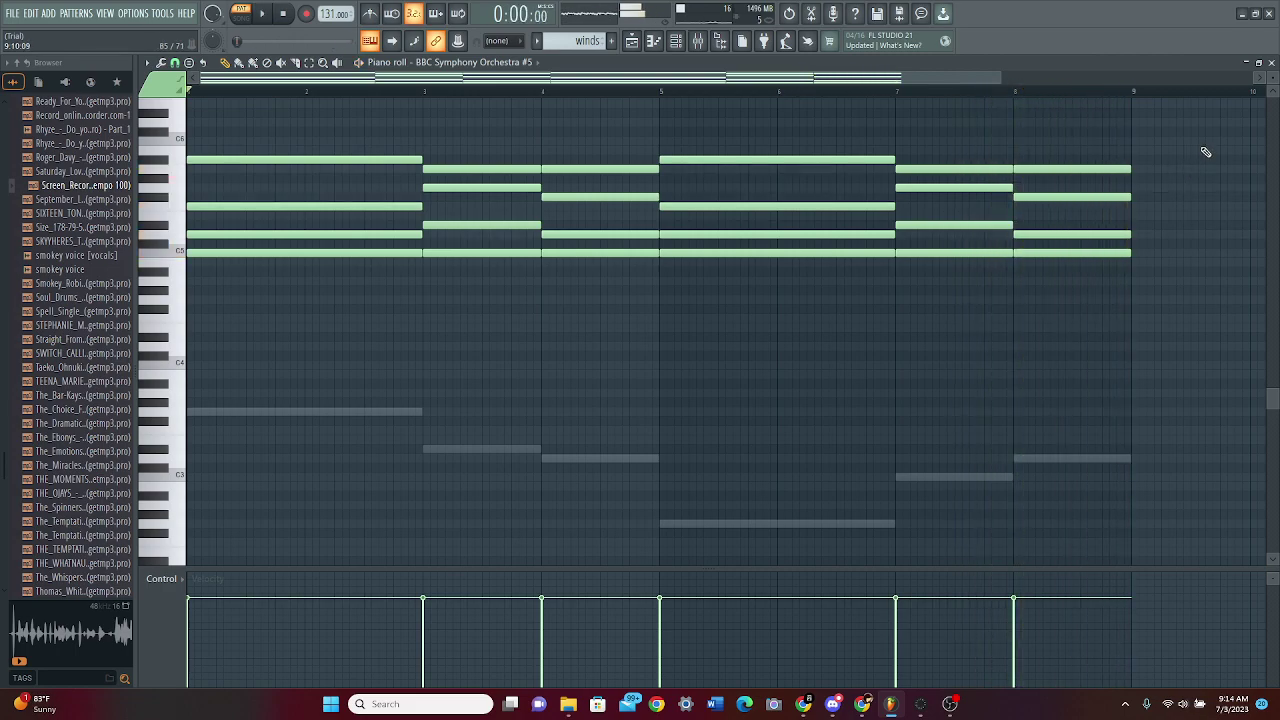
left_click(1271, 62)
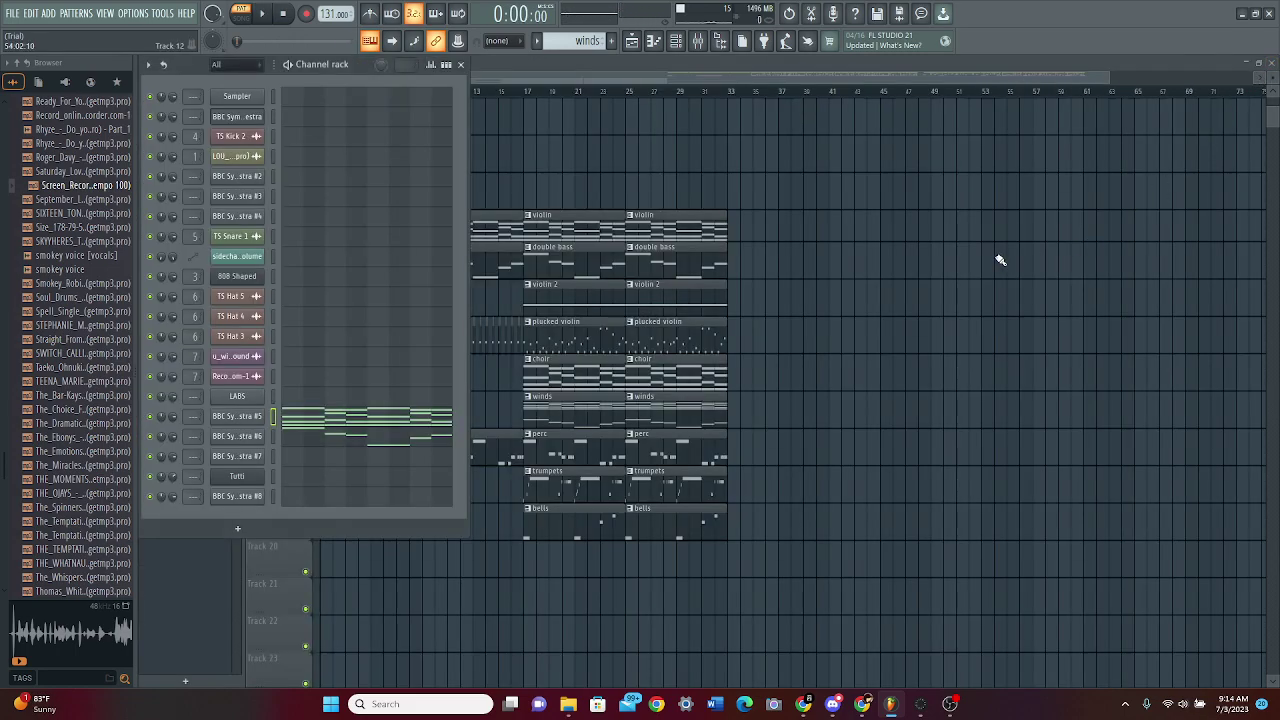
key("F6")
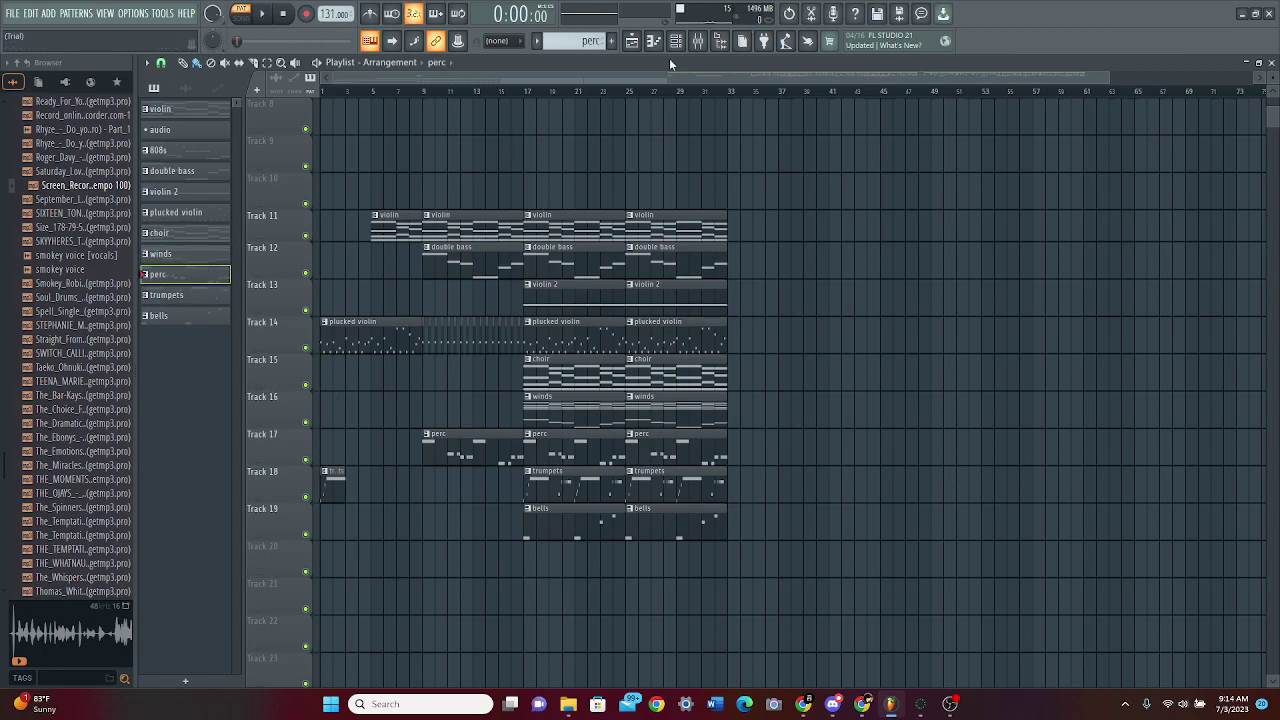
Step: Examine the perc pattern's BBC Symphony Orchestra #7 channel and piano roll notes with playback, and return to the playlist
left_click(675, 41)
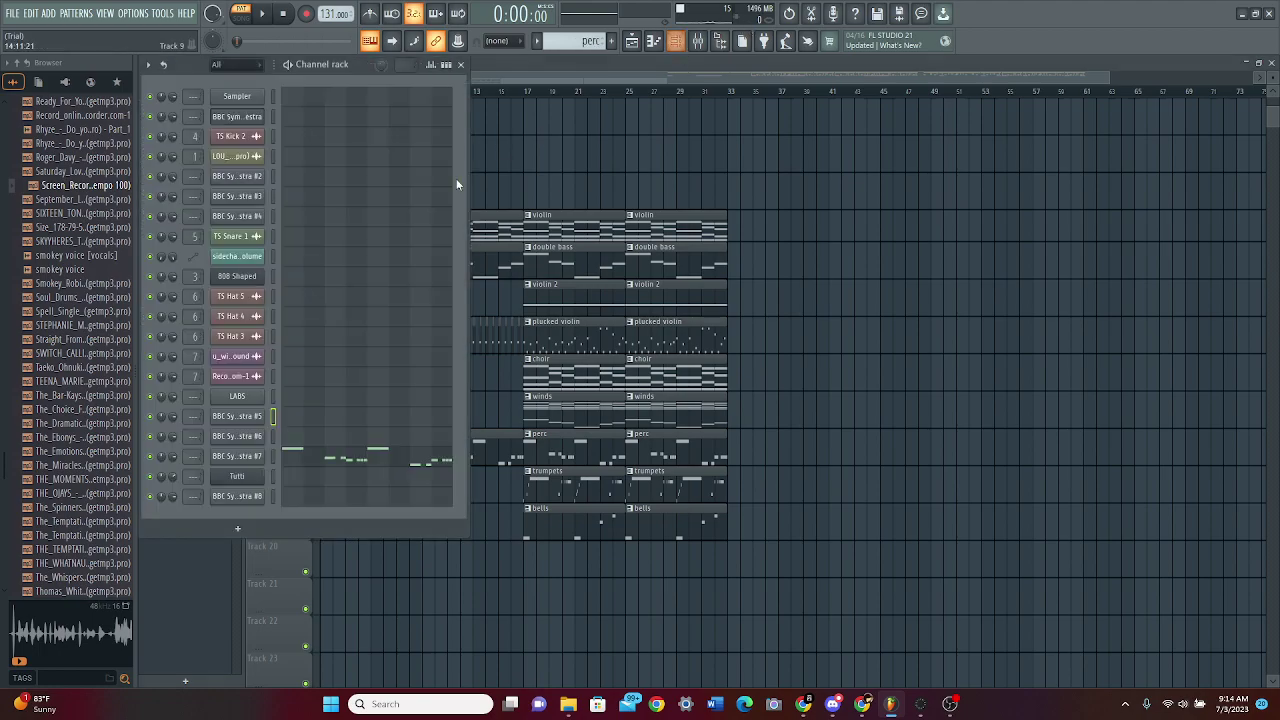
left_click(246, 457)
left_click(249, 457)
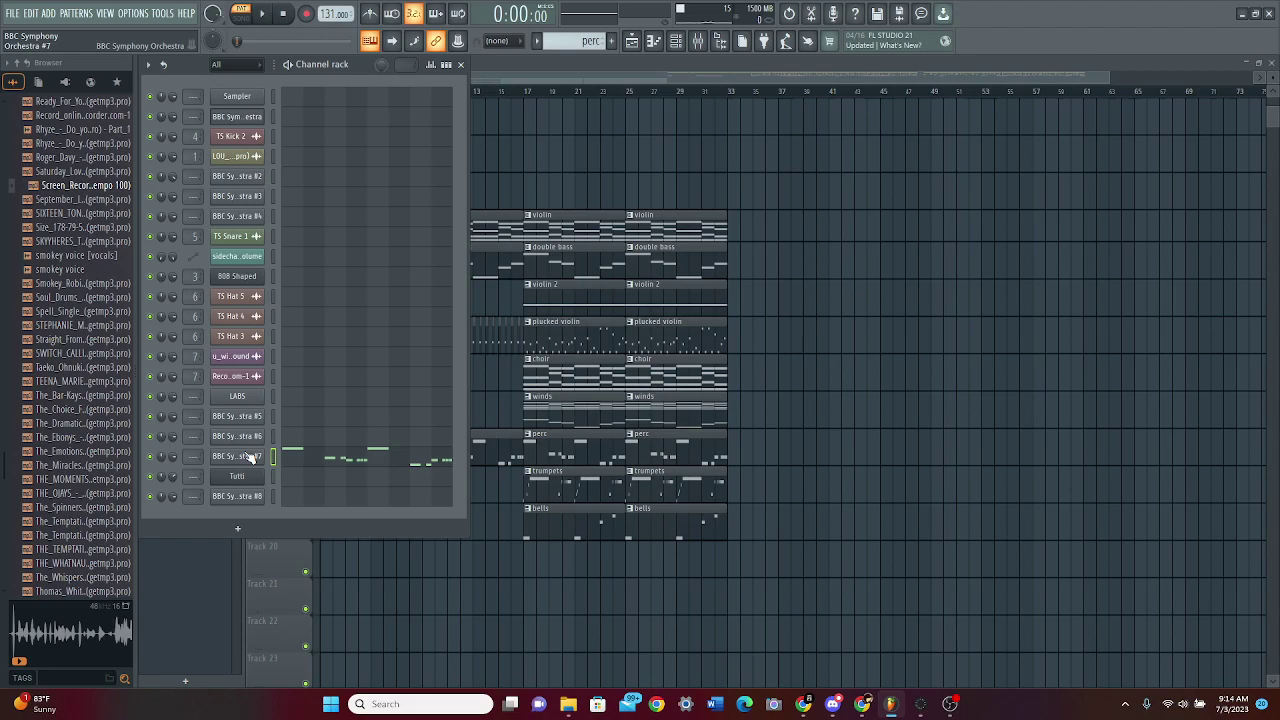
left_click(313, 460)
key("space")
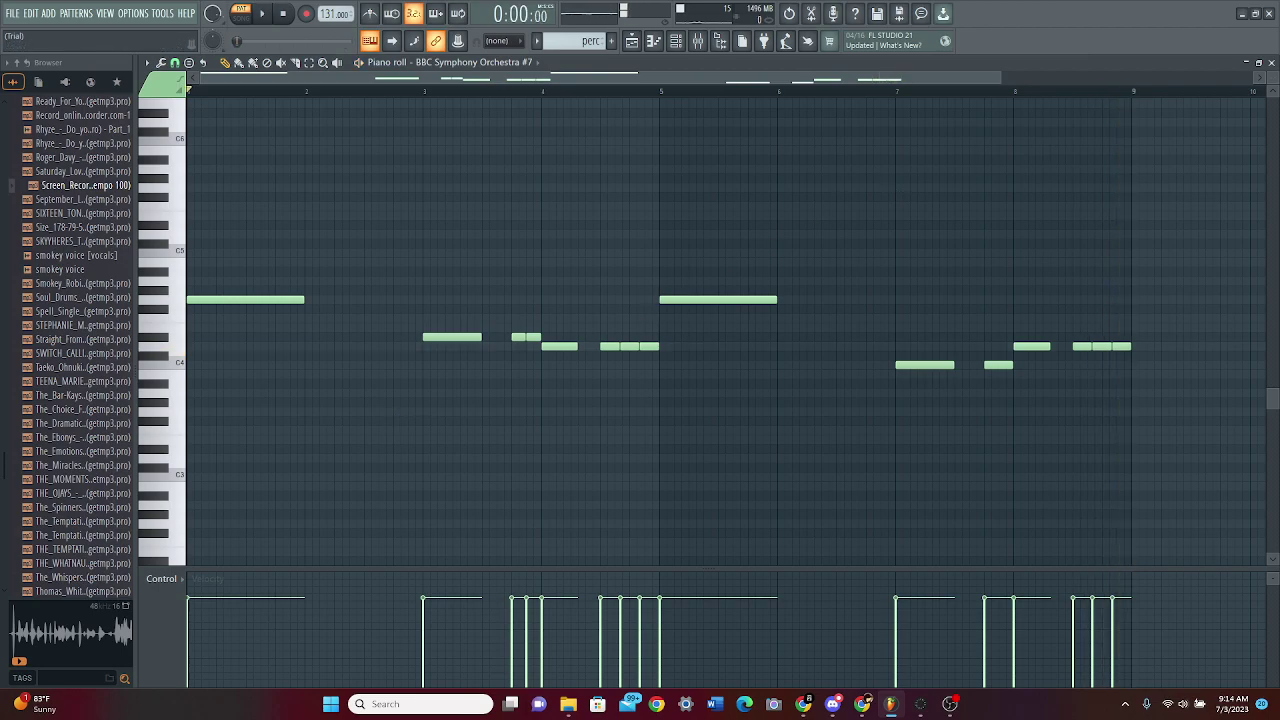
left_click(1261, 76)
left_click_drag(945, 82, 900, 90)
left_click(1271, 62)
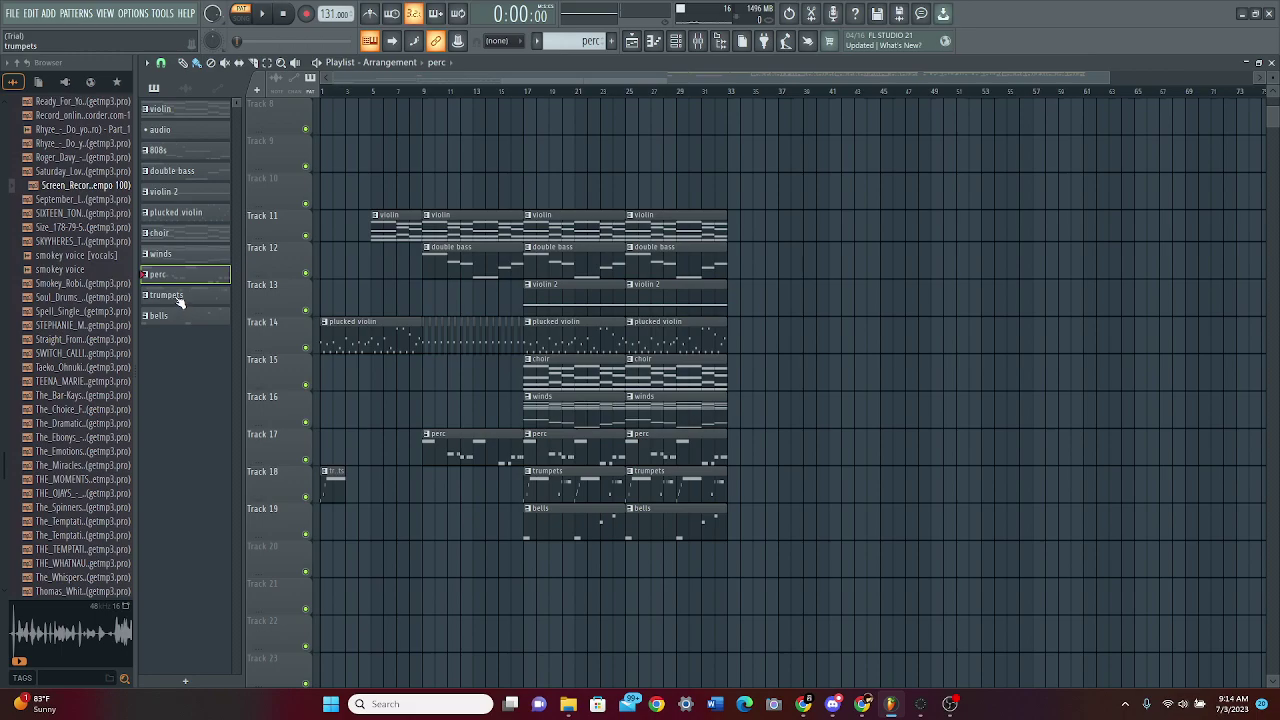
Step: Check the trumpets pattern's Tutti channel in the channel rack, and return to the playlist
left_click(677, 46)
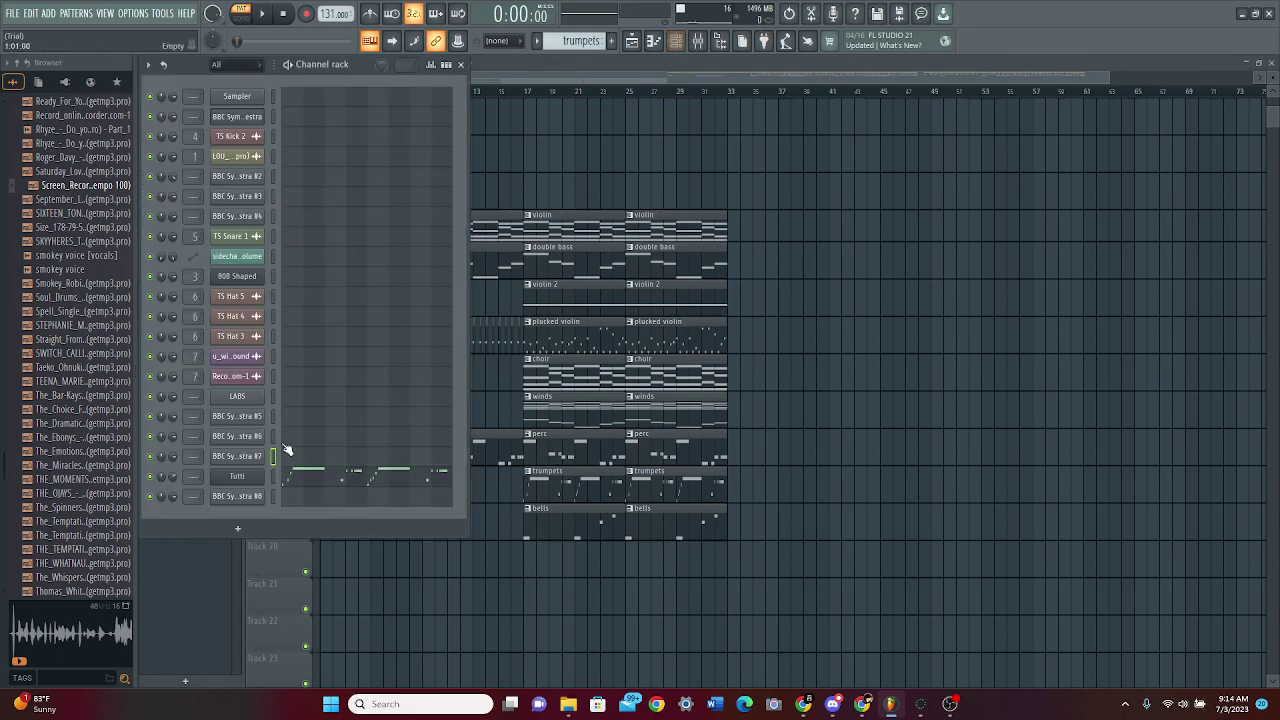
left_click(237, 479)
left_click(403, 567)
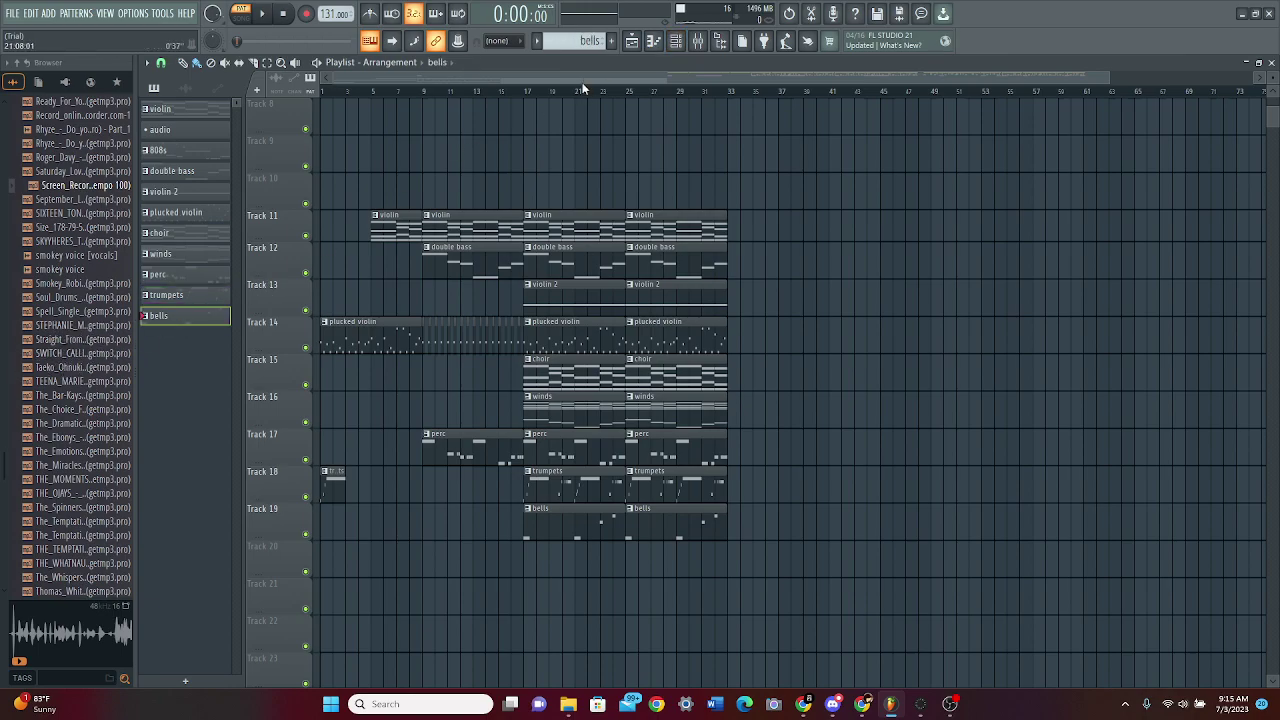
Step: Examine the bells pattern's BBC Symphony Orchestra #8 channel and piano roll notes with playback, and return to the playlist
left_click(688, 41)
left_click(240, 497)
left_click(245, 498)
left_click(287, 503)
scroll(375, 420, "up", 5)
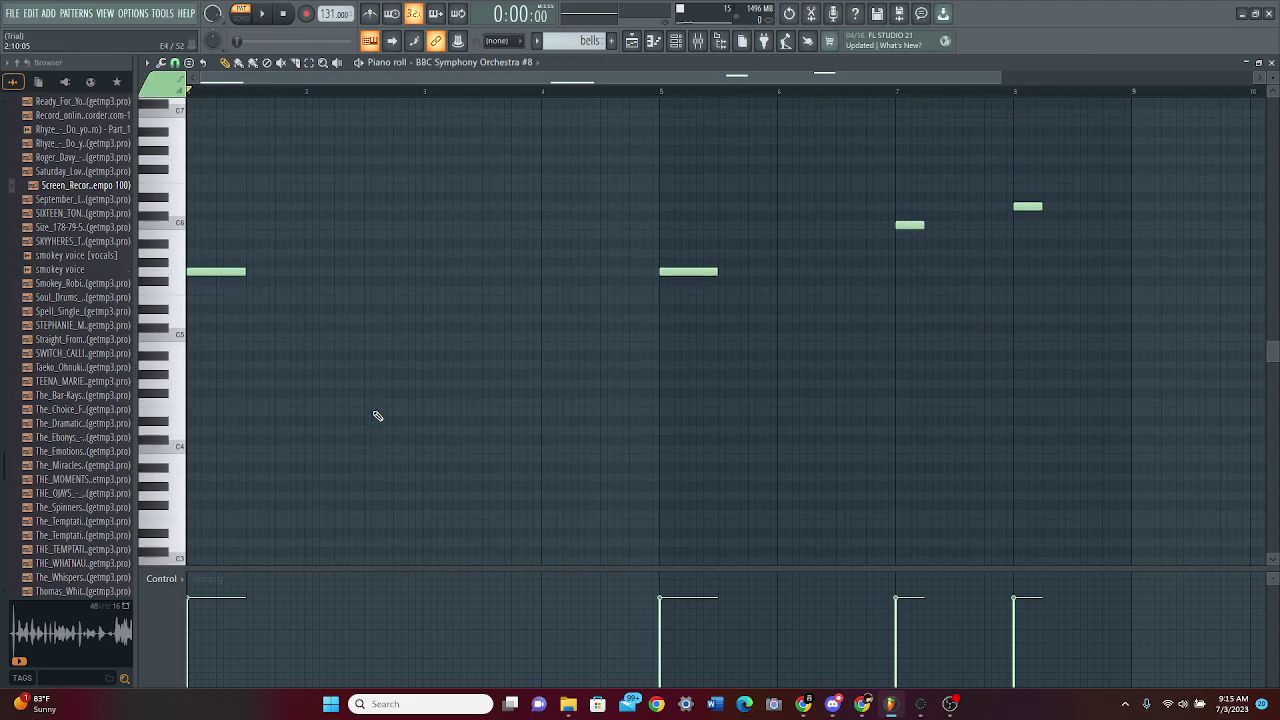
key("space")
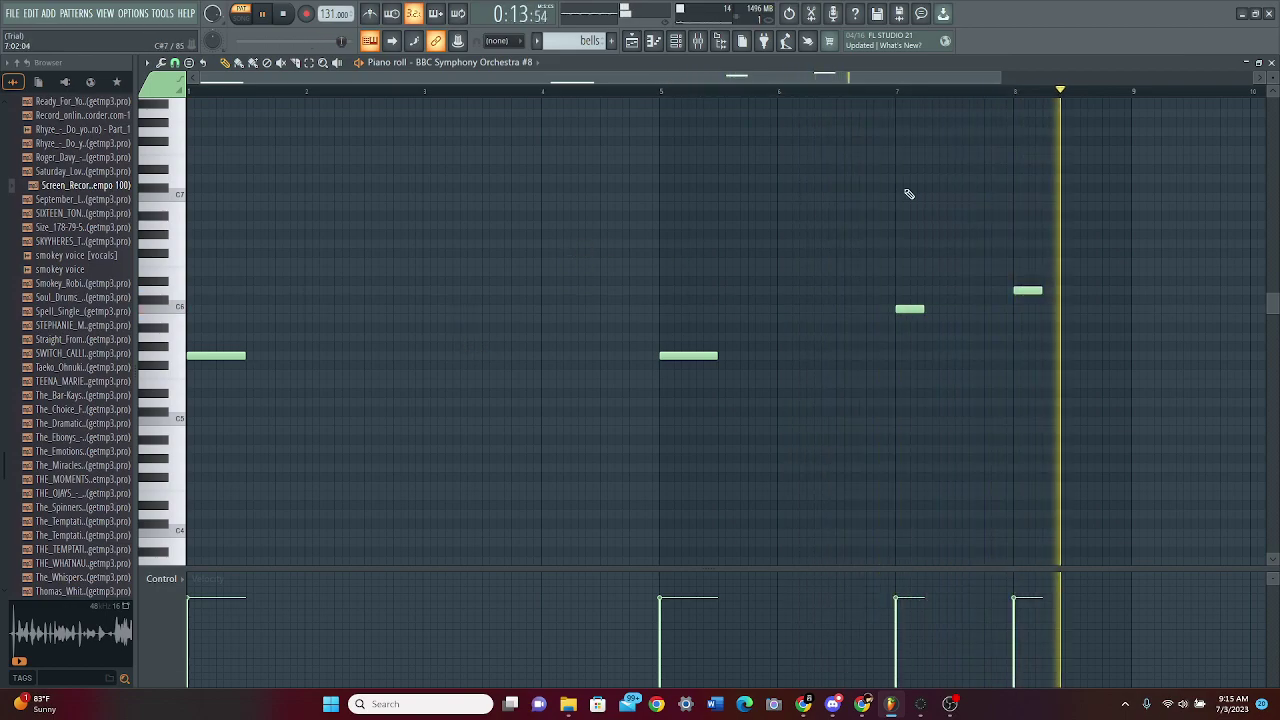
left_click(1270, 63)
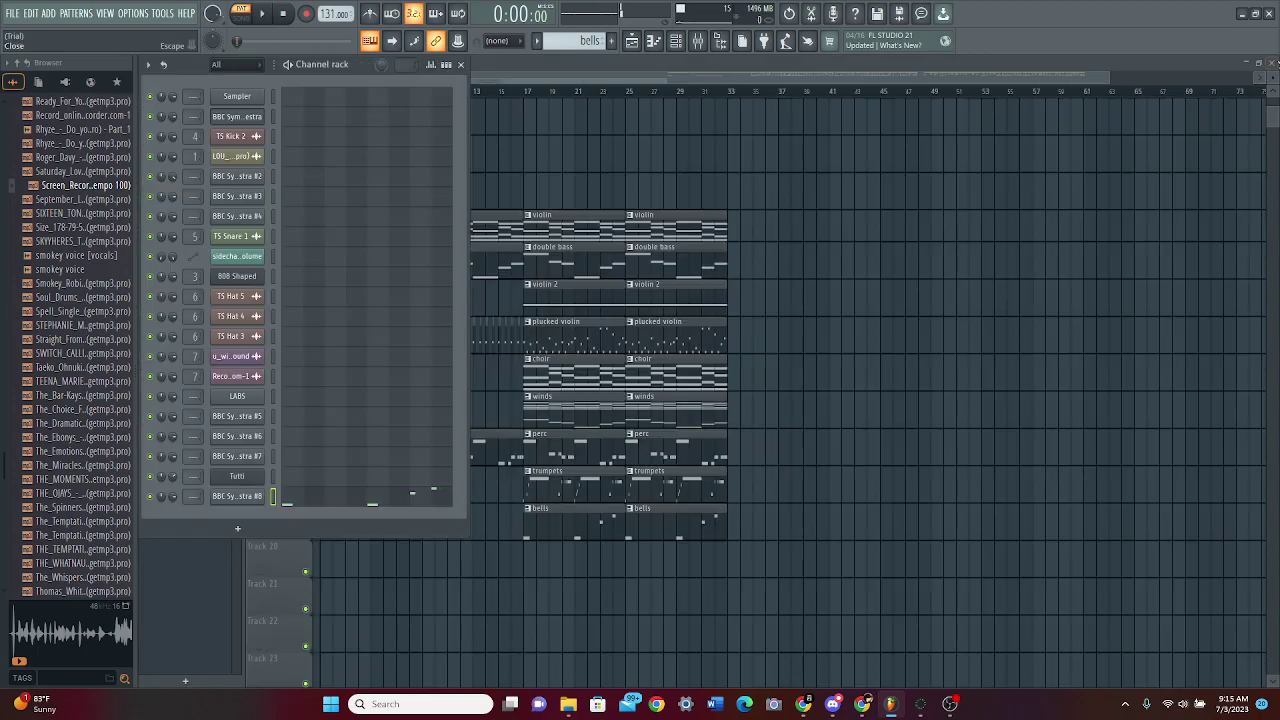
left_click(1108, 325)
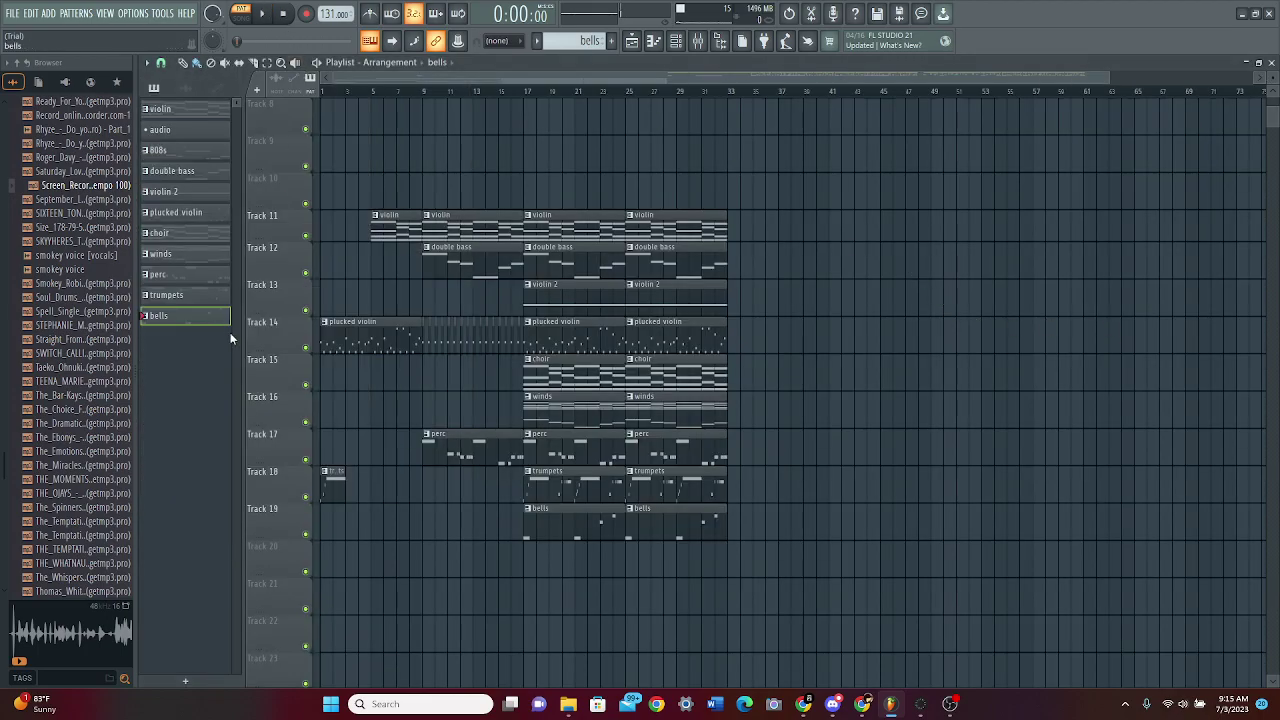
Step: Examine the Tutti instrument and piano roll notes of the trumpets pattern, and return to the playlist
left_click(686, 47)
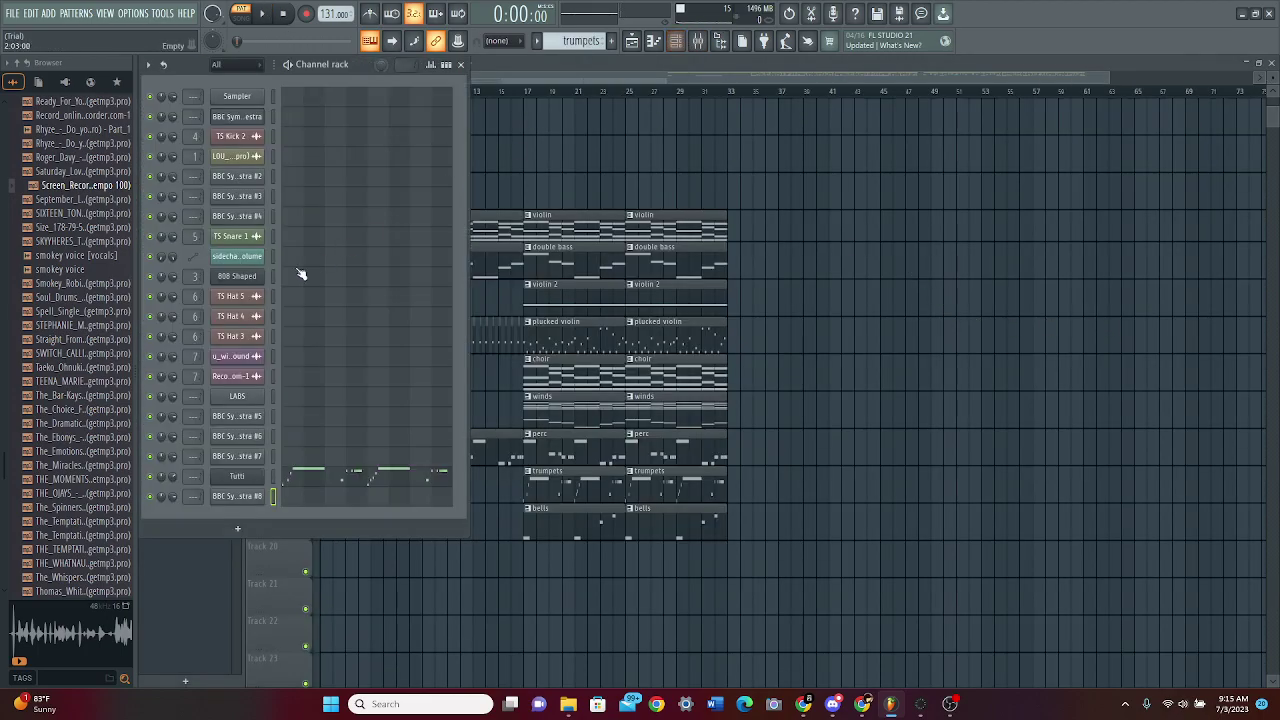
left_click(262, 480)
left_click(262, 480)
left_click(297, 482)
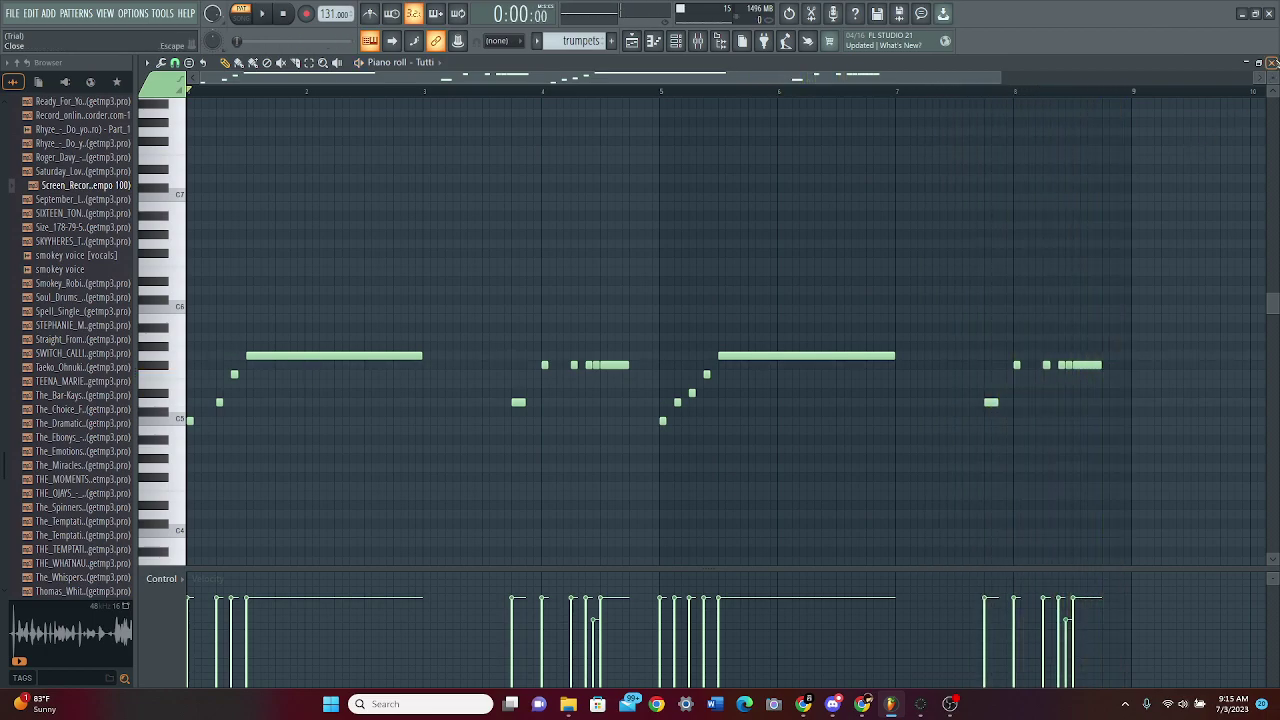
left_click(1271, 62)
left_click(1083, 254)
Step: Play the arrangement from the start in song mode and follow the orchestral intro on tracks 11 to 19
scroll(1051, 248, "up", 4)
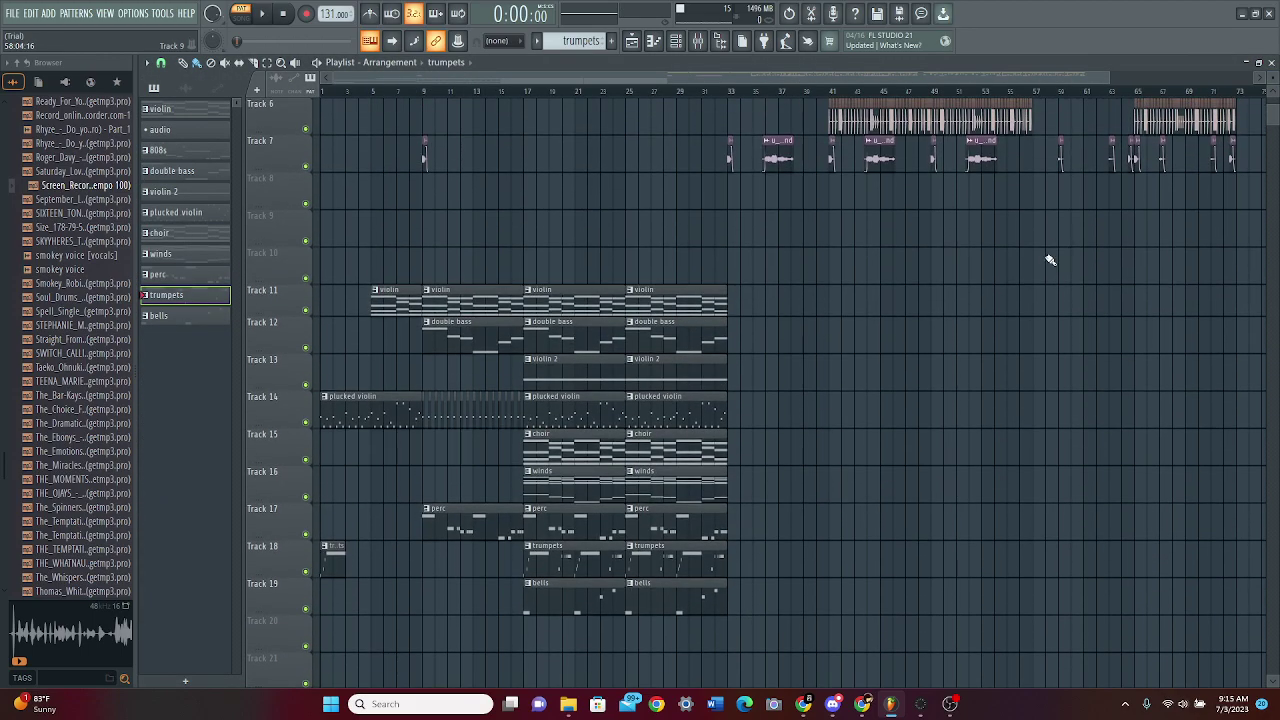
scroll(736, 303, "down", 3)
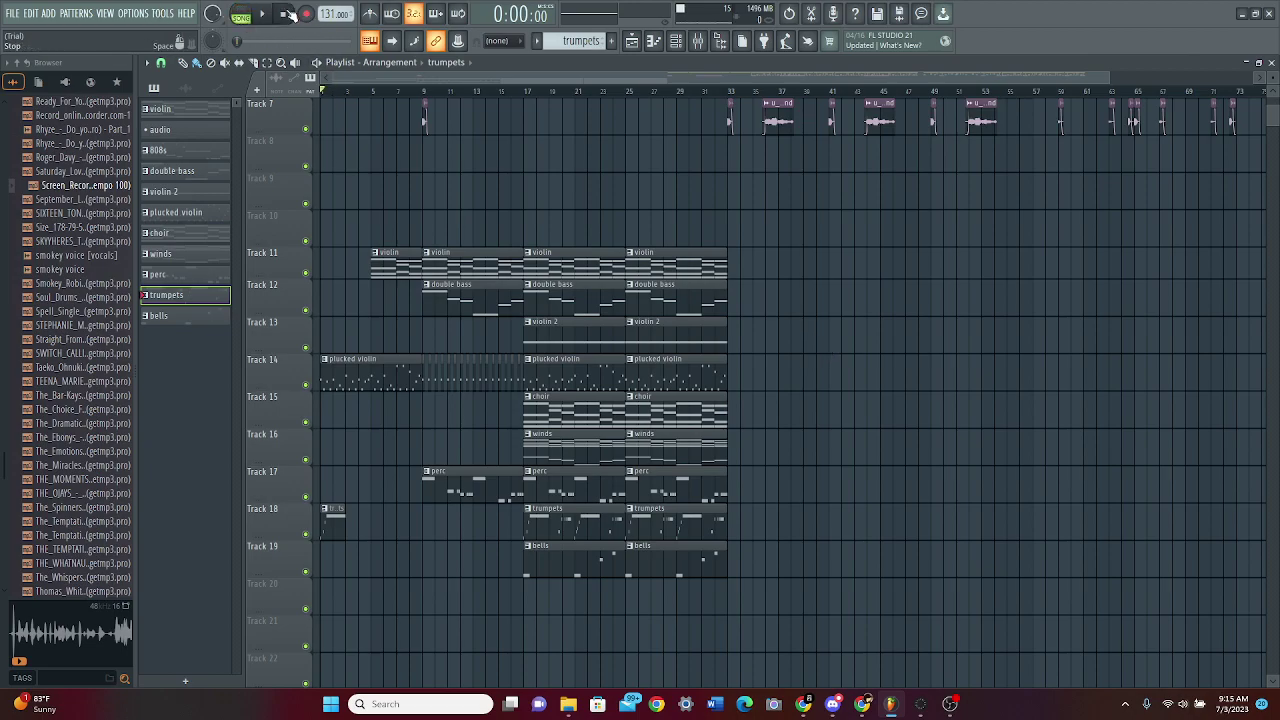
scroll(390, 210, "up", 2)
scroll(560, 214, "down", 4)
key("space")
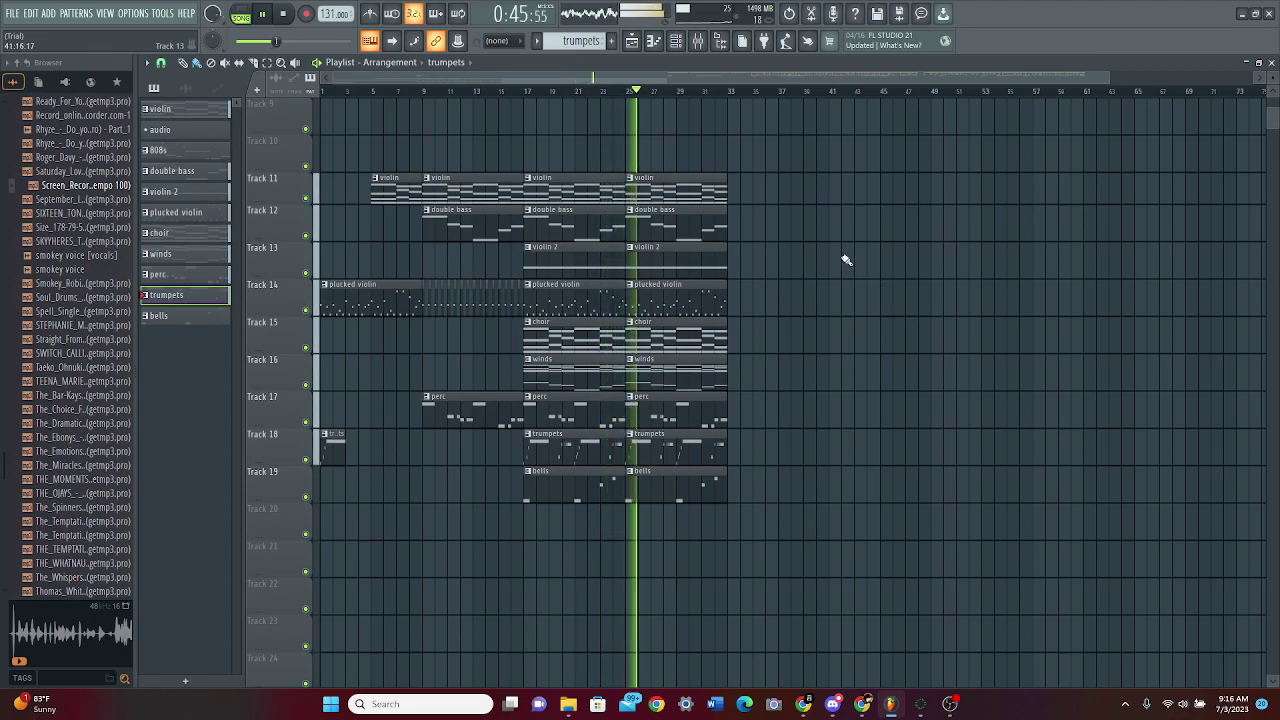
scroll(664, 95, "up", 3)
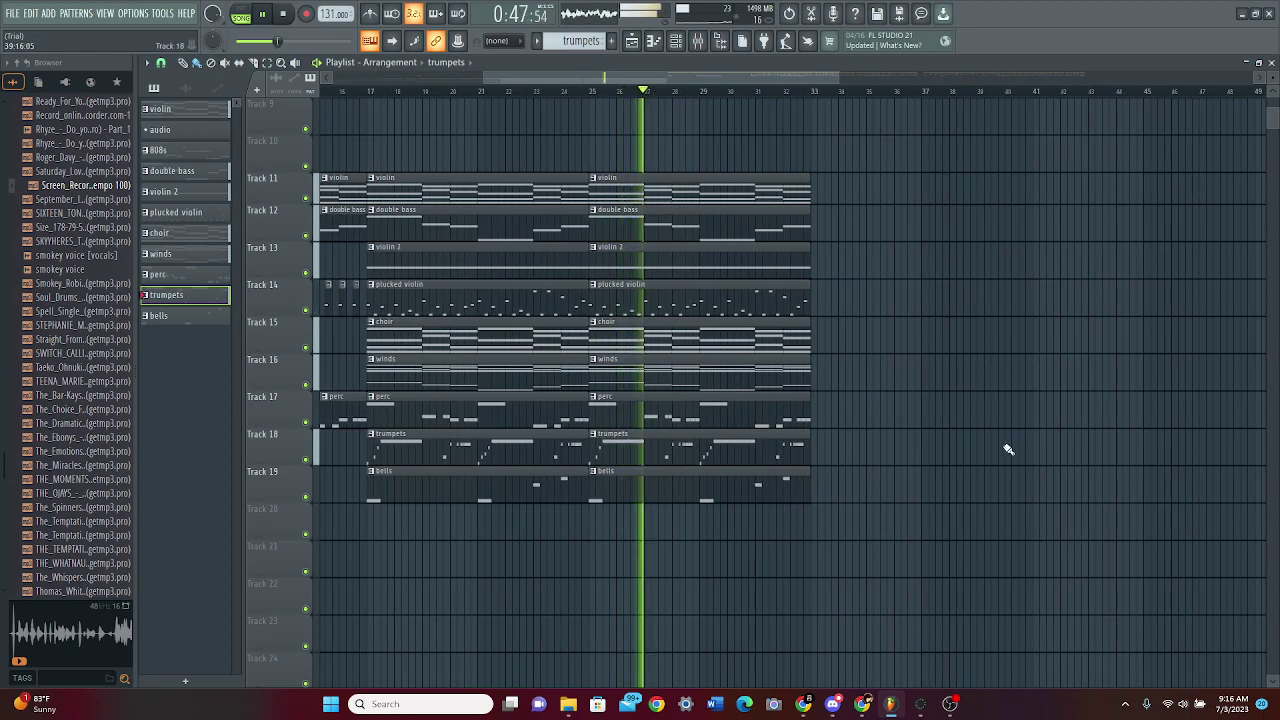
left_click(675, 42)
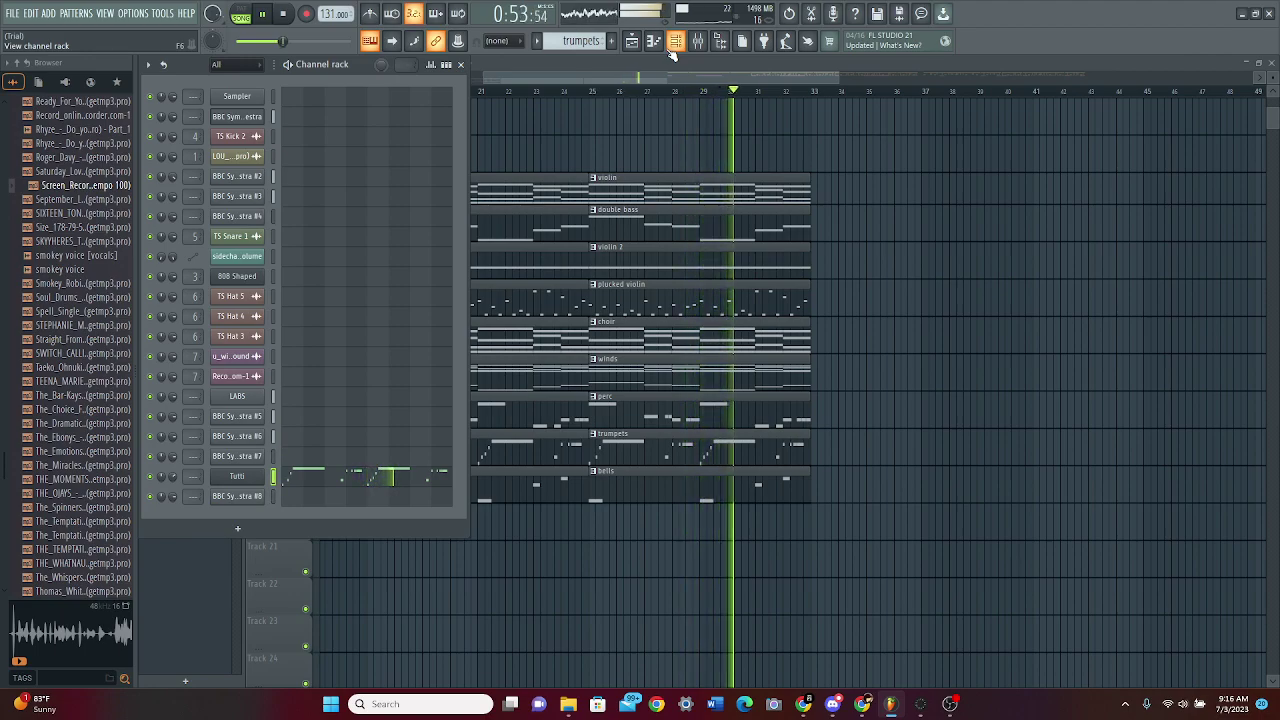
left_click(675, 44)
Step: Follow the playback through the sample, 808s and drum section on tracks 1 to 7 to the arrangement's end
scroll(1000, 451, "up", 8)
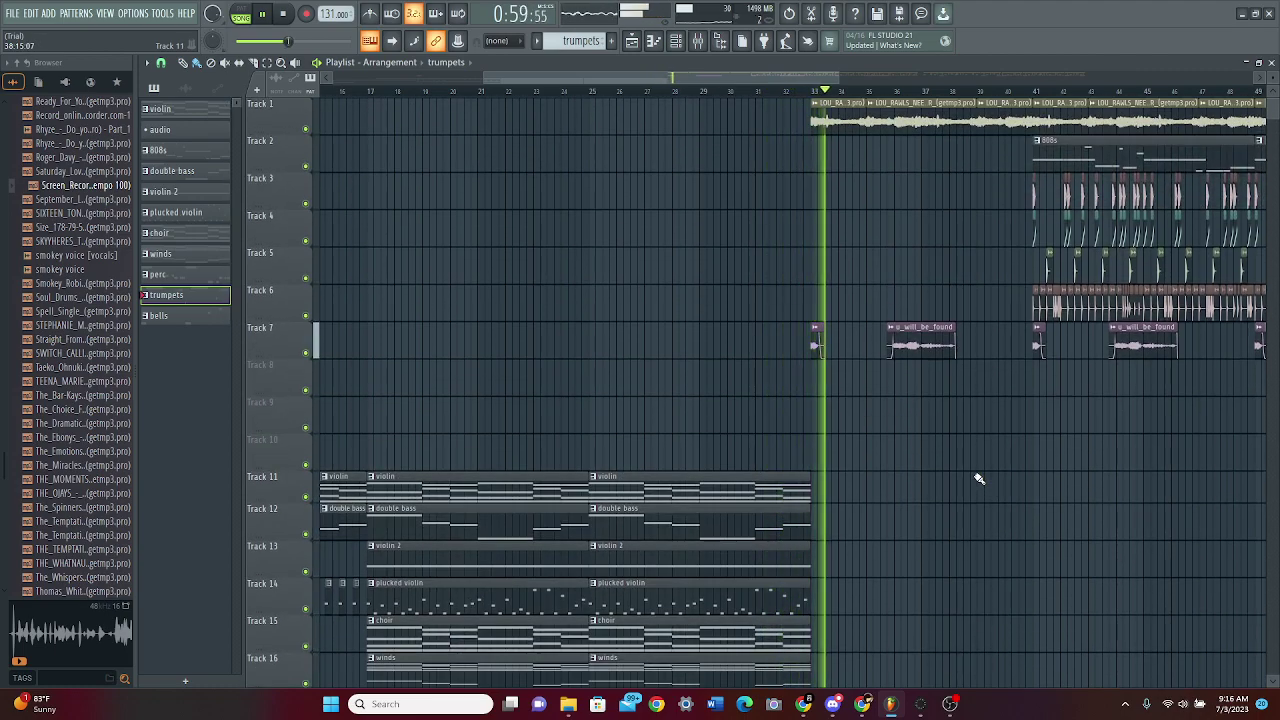
left_click_drag(712, 77, 905, 100)
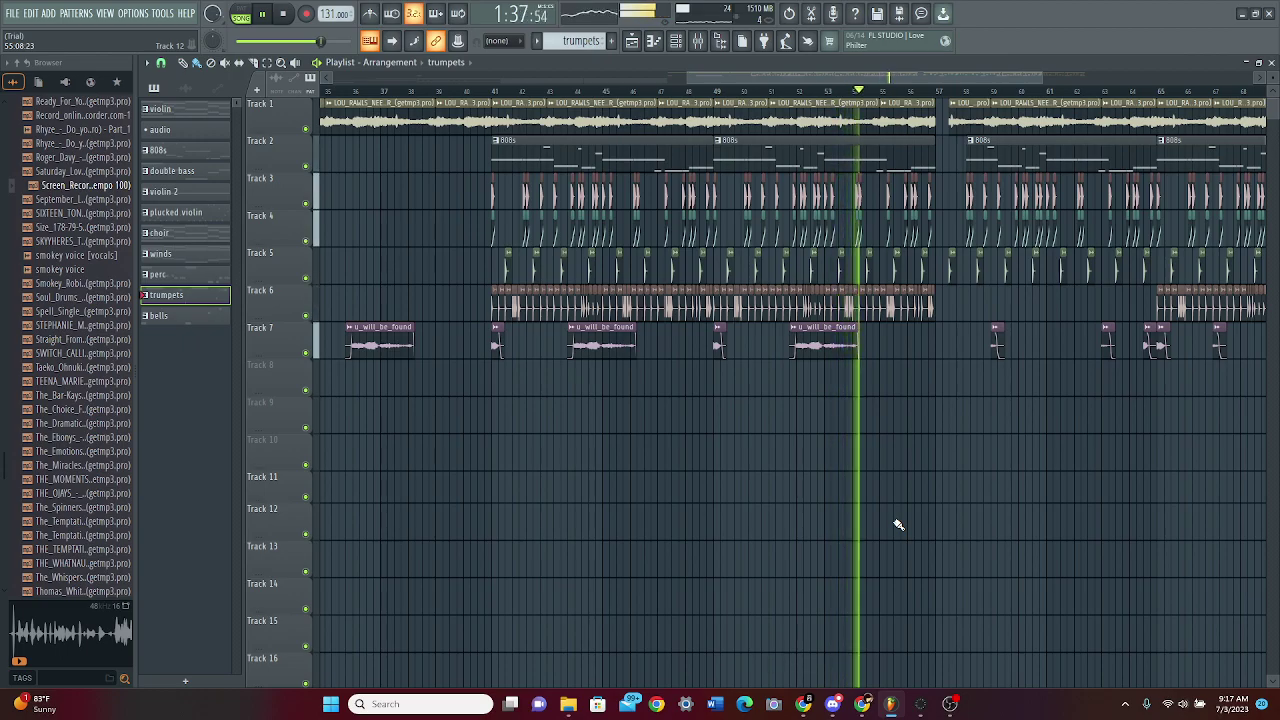
left_click_drag(724, 79, 835, 54)
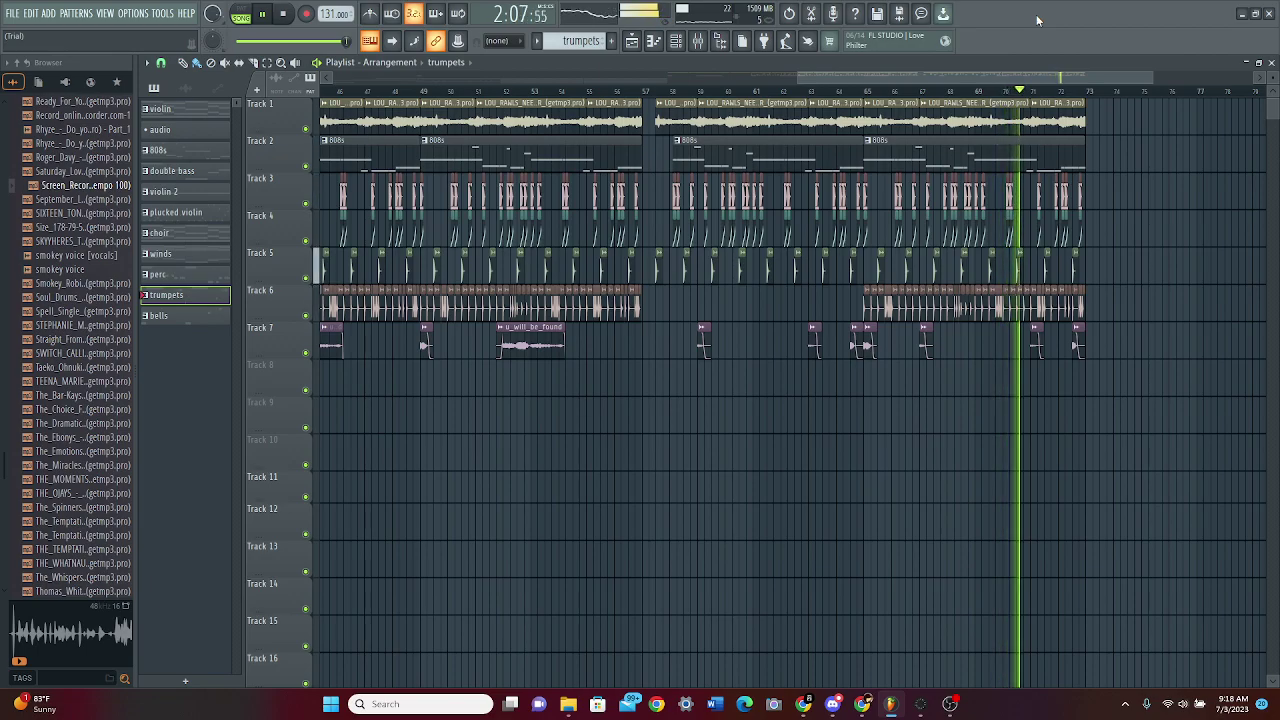
scroll(935, 96, "down", 5)
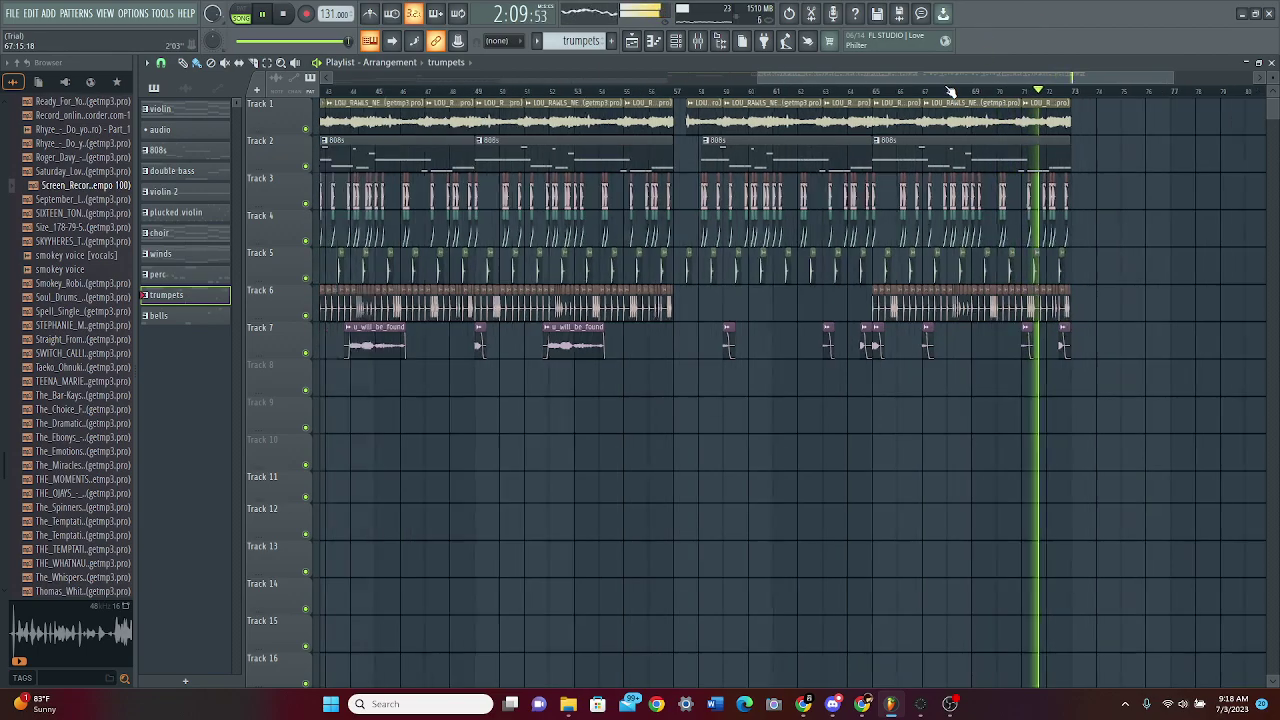
scroll(930, 97, "down", 3)
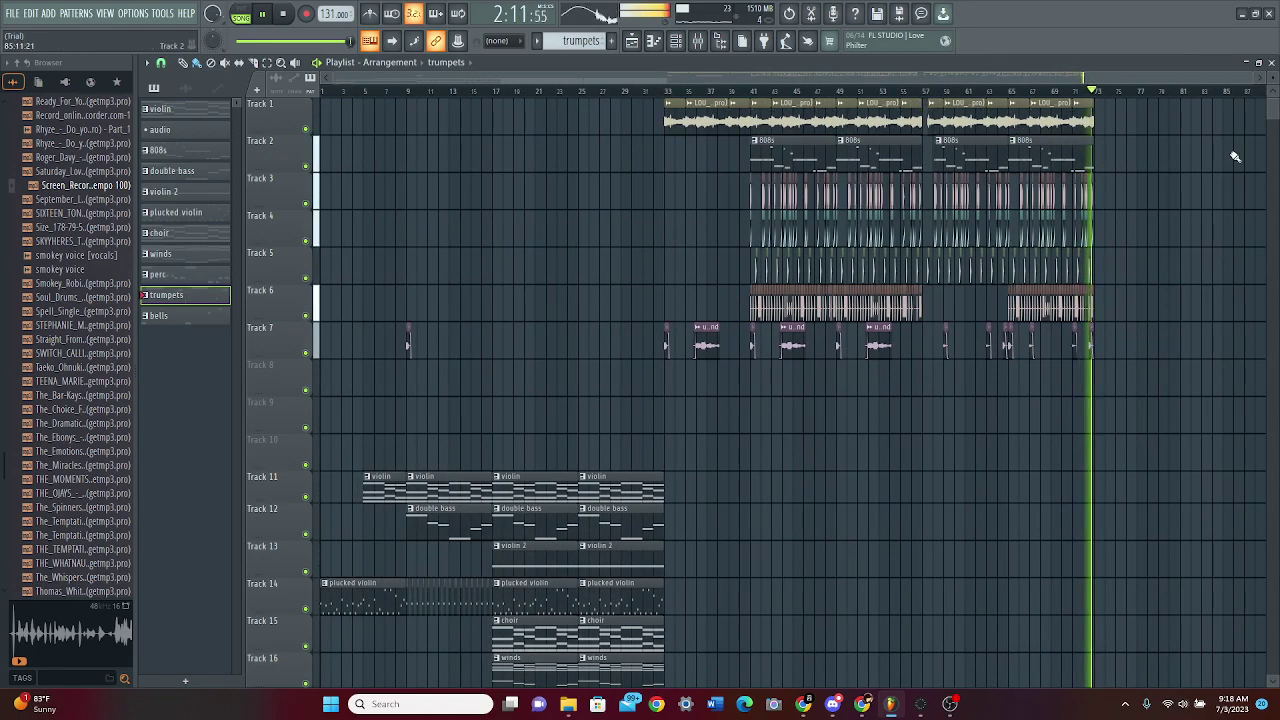